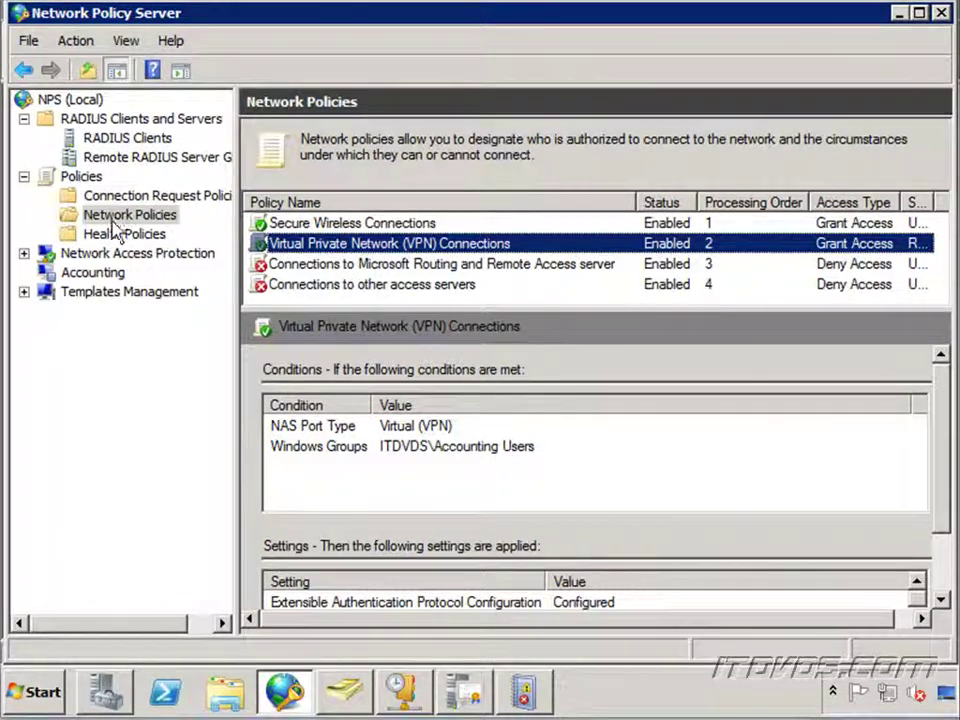
- In the VPN Connections policy, replace PEAP's EAP-MSCHAP v2 with Smart Card or other certificate and save
{"action": "right_click", "coordinate": [366, 247]}
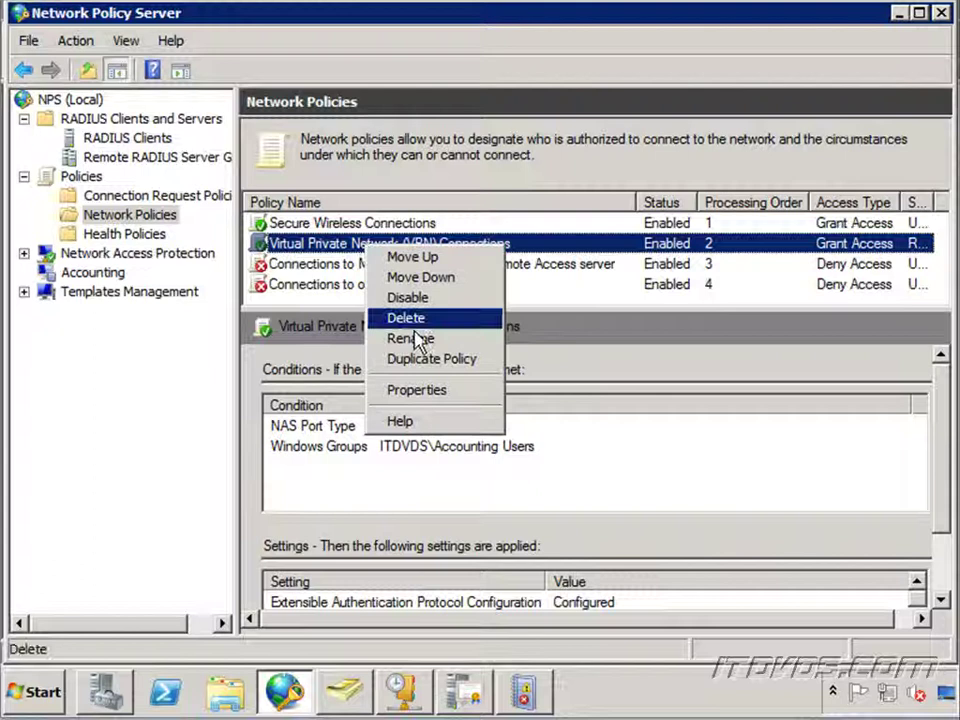
{"action": "left_click", "coordinate": [400, 390]}
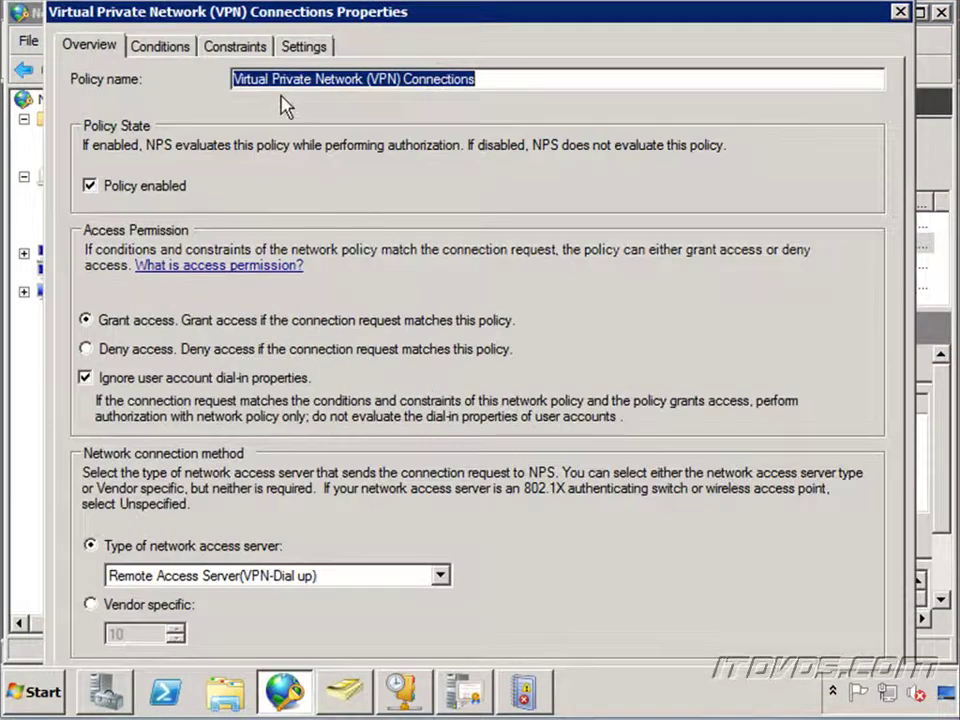
{"action": "left_click", "coordinate": [240, 47]}
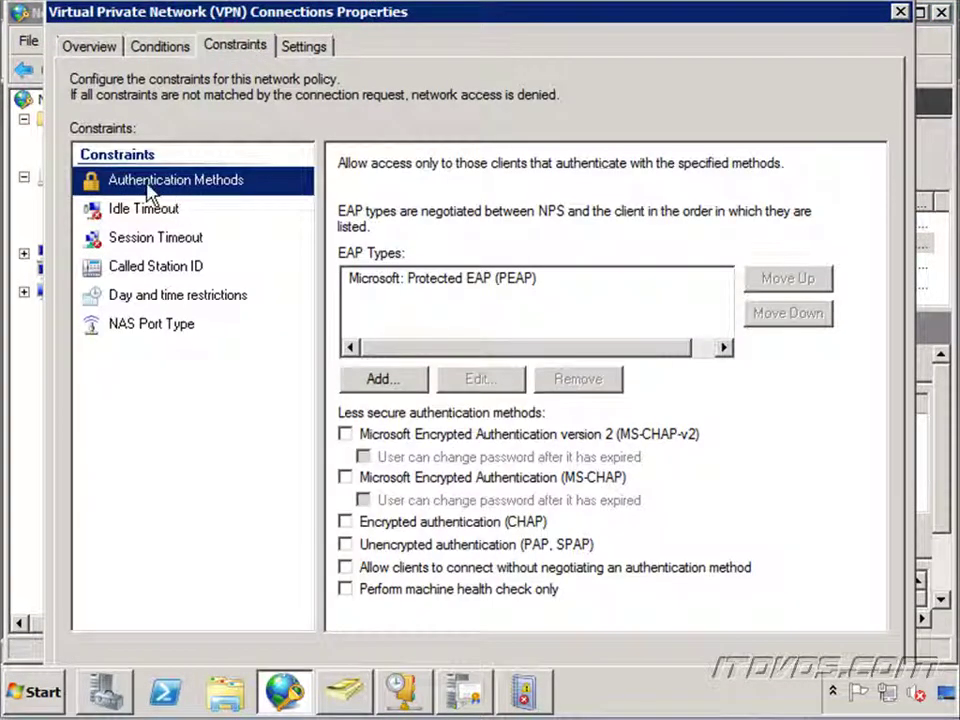
{"action": "left_click", "coordinate": [450, 285]}
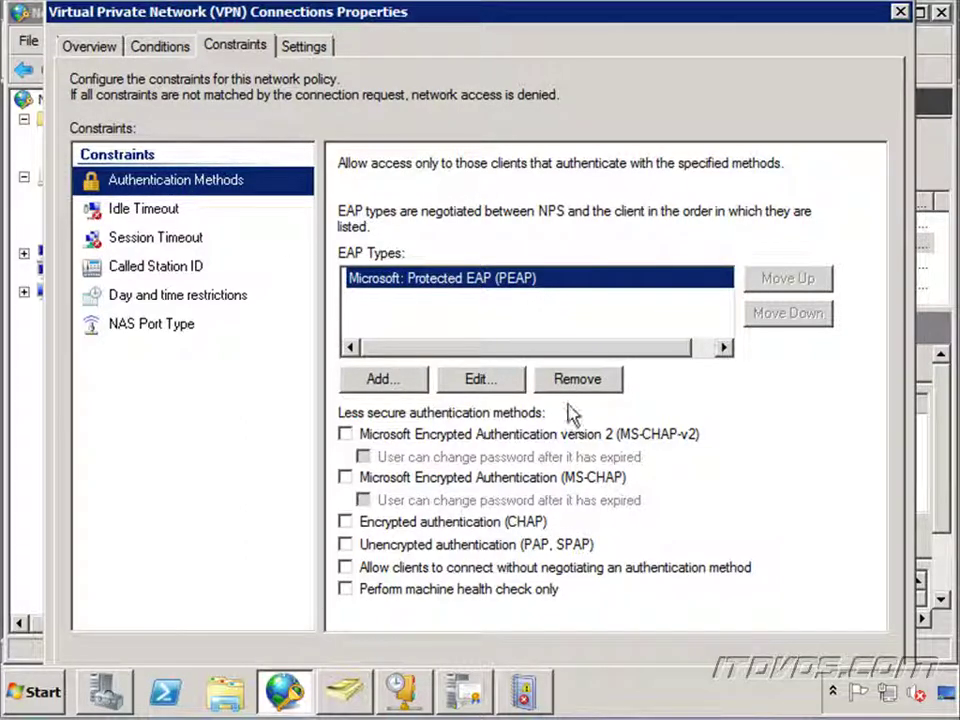
{"action": "left_click", "coordinate": [489, 388]}
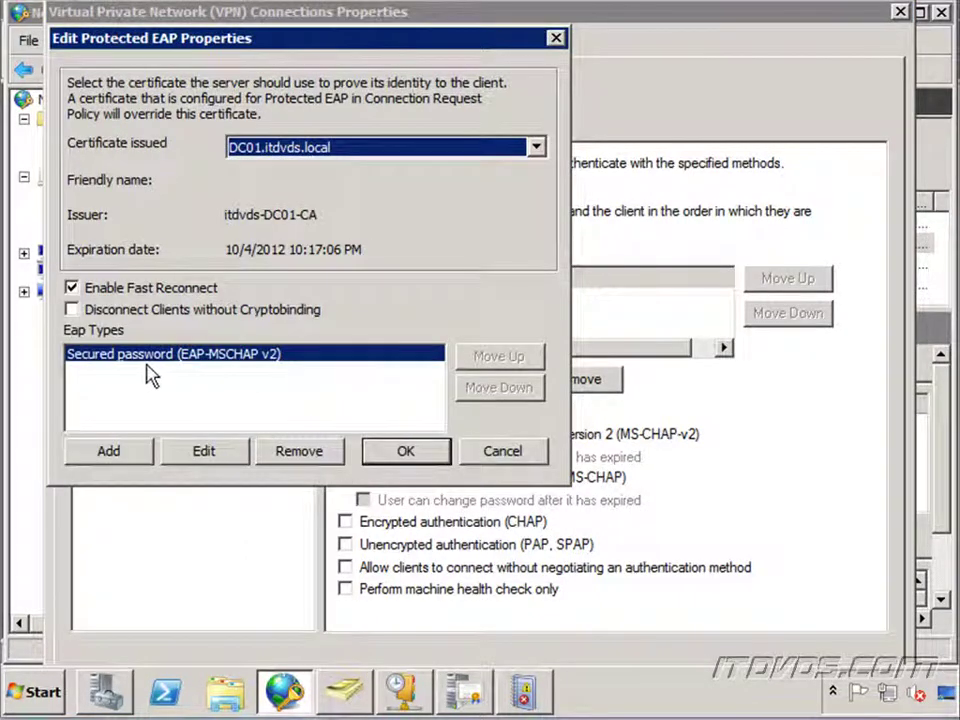
{"action": "left_click", "coordinate": [290, 452]}
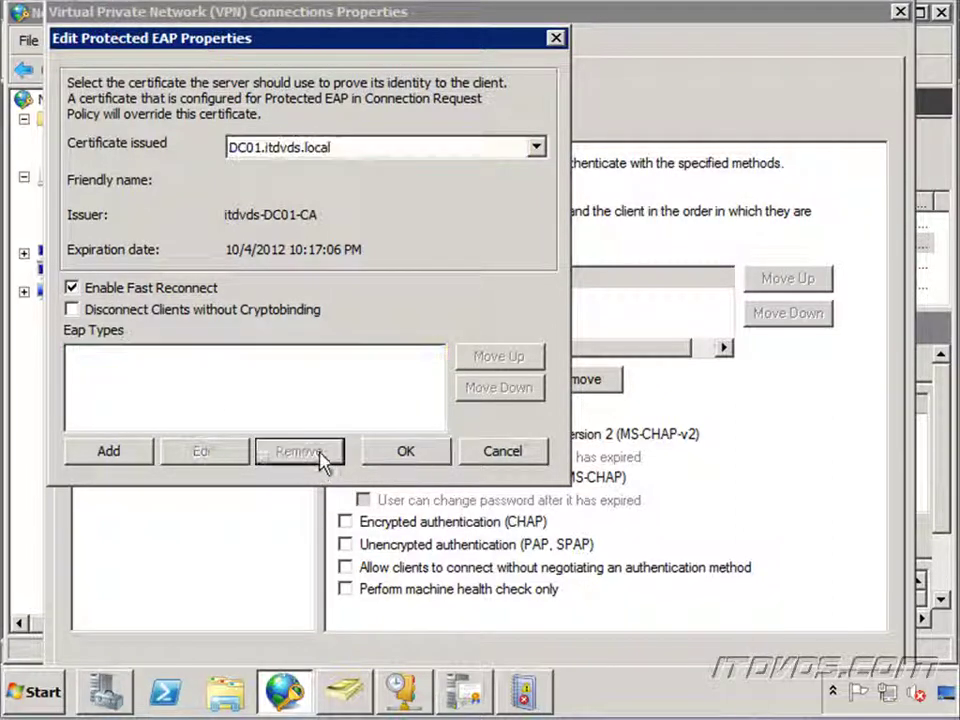
{"action": "left_click", "coordinate": [125, 455]}
{"action": "left_click", "coordinate": [189, 148]}
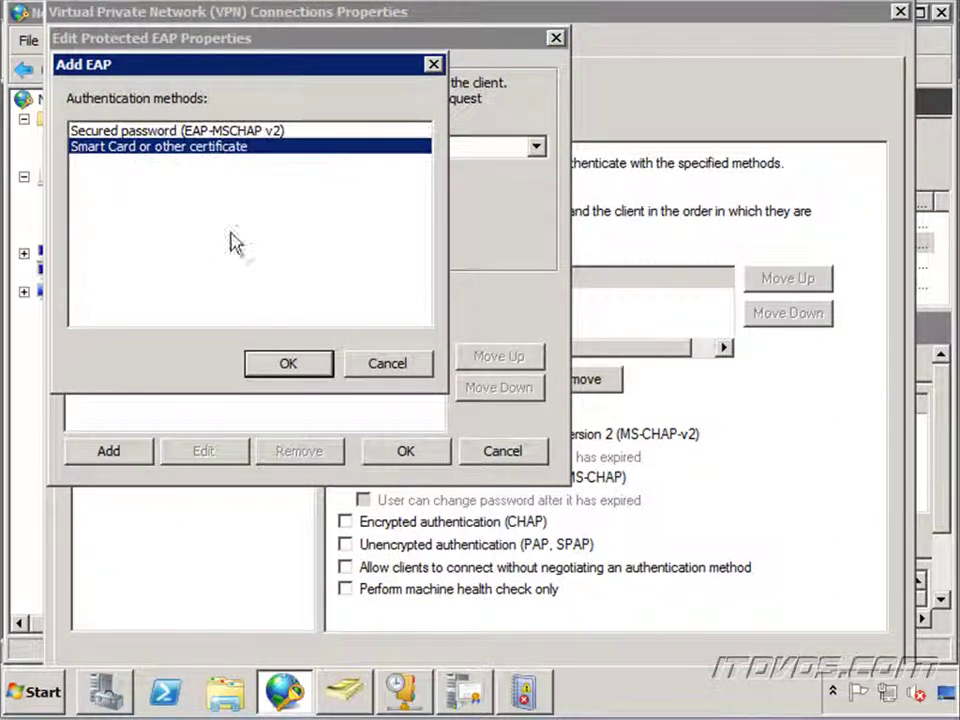
{"action": "left_click", "coordinate": [289, 364]}
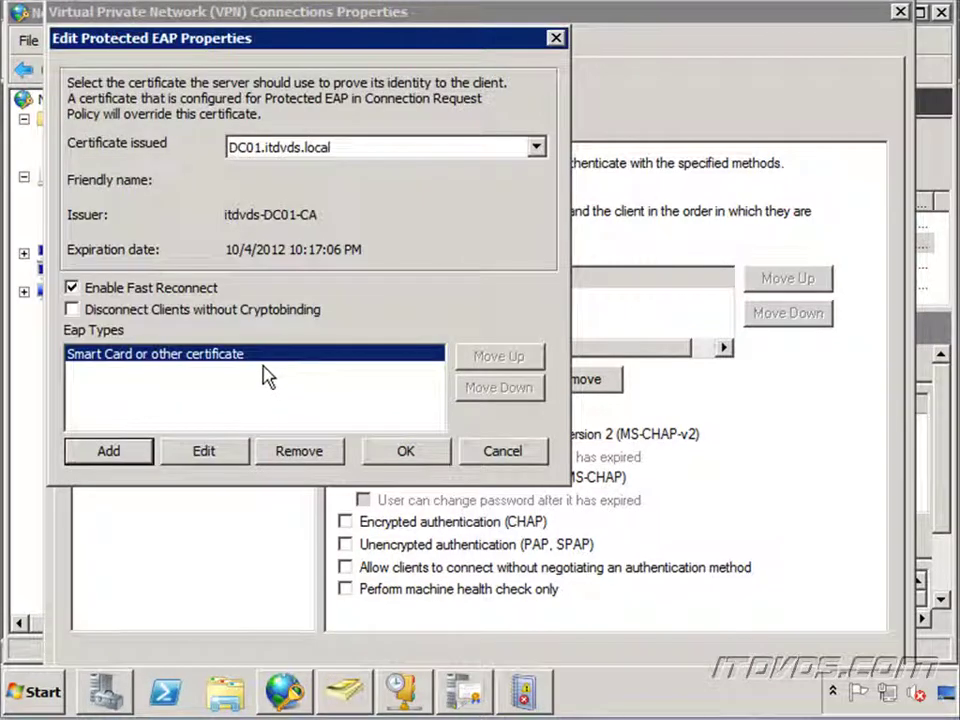
{"action": "left_click", "coordinate": [405, 451]}
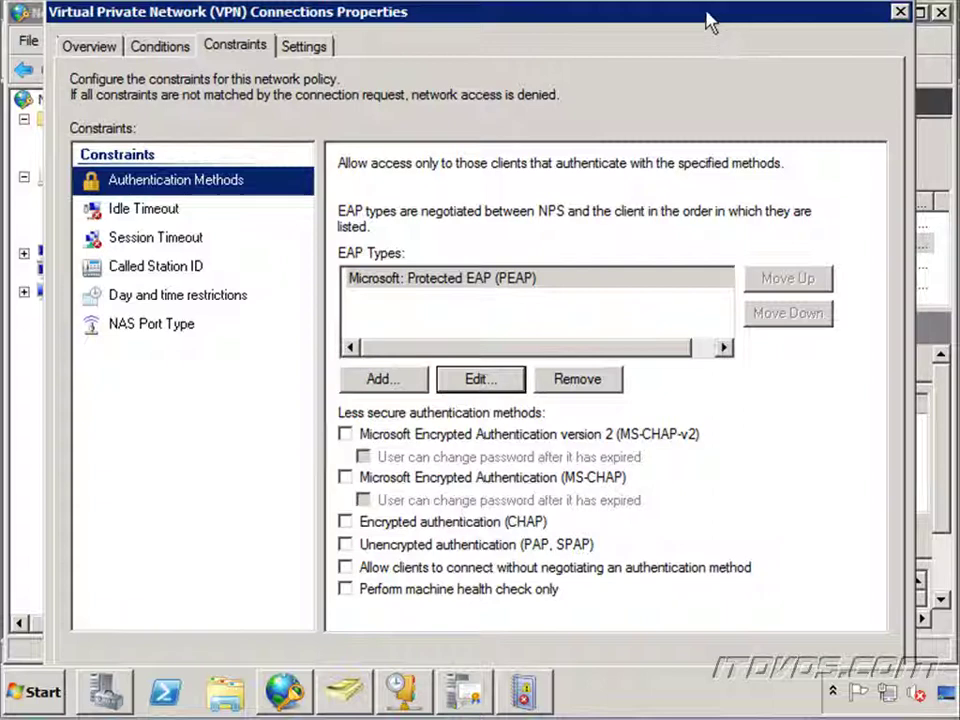
{"action": "key", "text": "Return"}
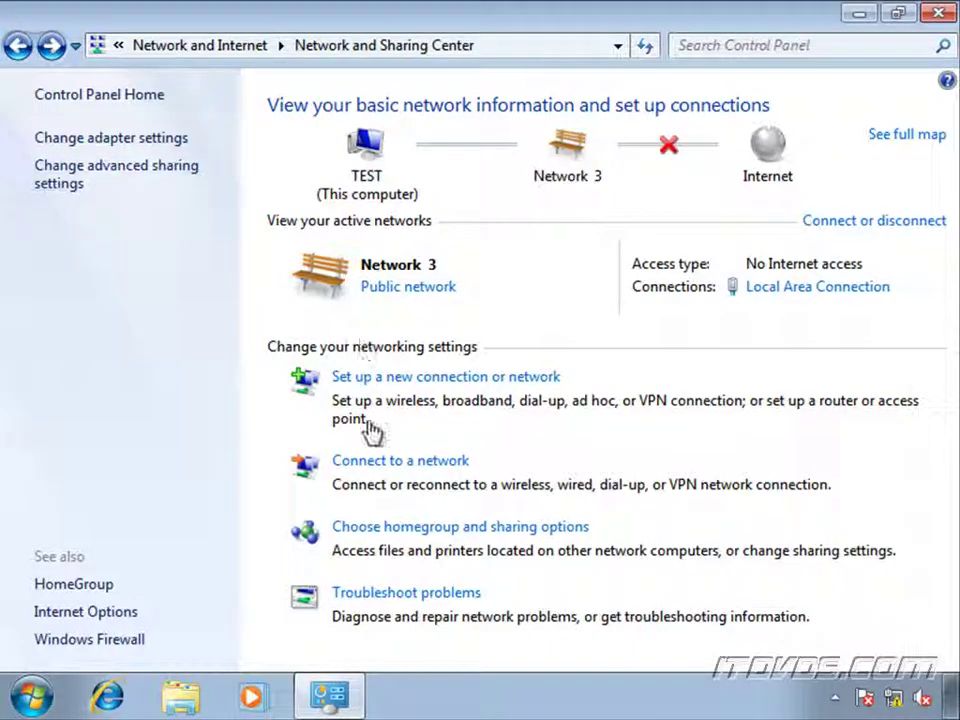
- Set VPN Connection to Work's PEAP authentication method to Smart Card or other certificate
{"action": "left_click", "coordinate": [405, 467]}
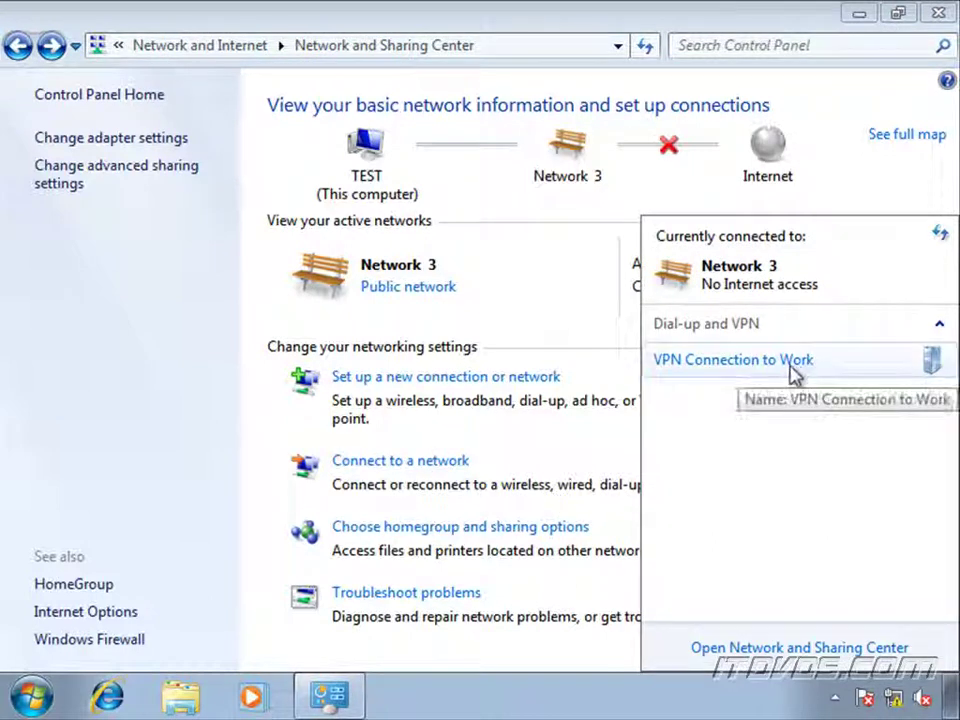
{"action": "right_click", "coordinate": [792, 374]}
{"action": "left_click", "coordinate": [818, 407]}
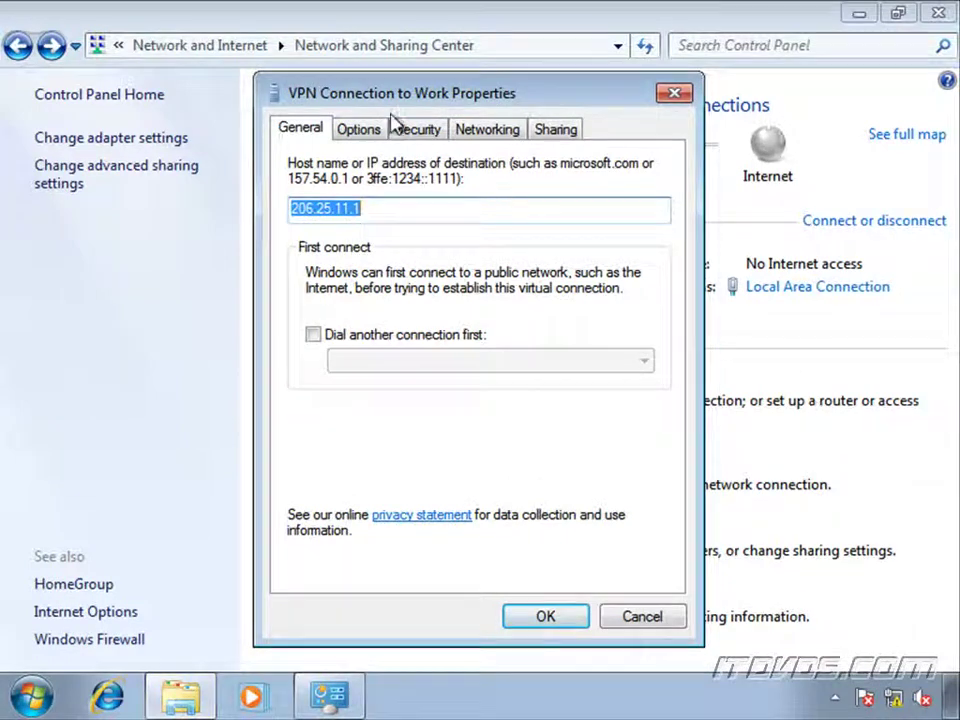
{"action": "left_click", "coordinate": [414, 133]}
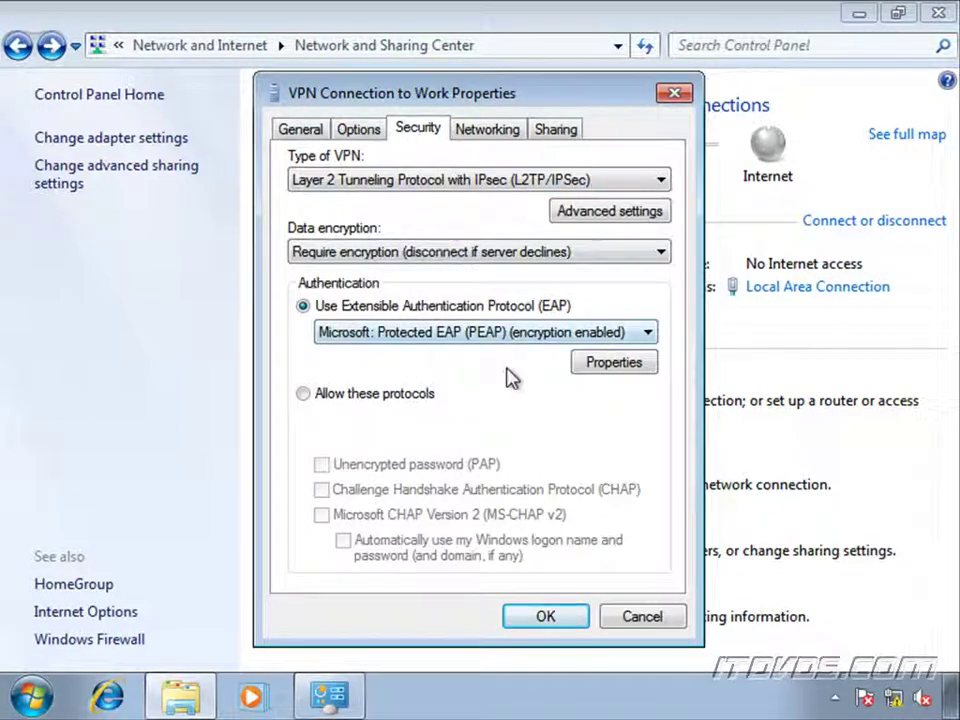
{"action": "left_click", "coordinate": [601, 366]}
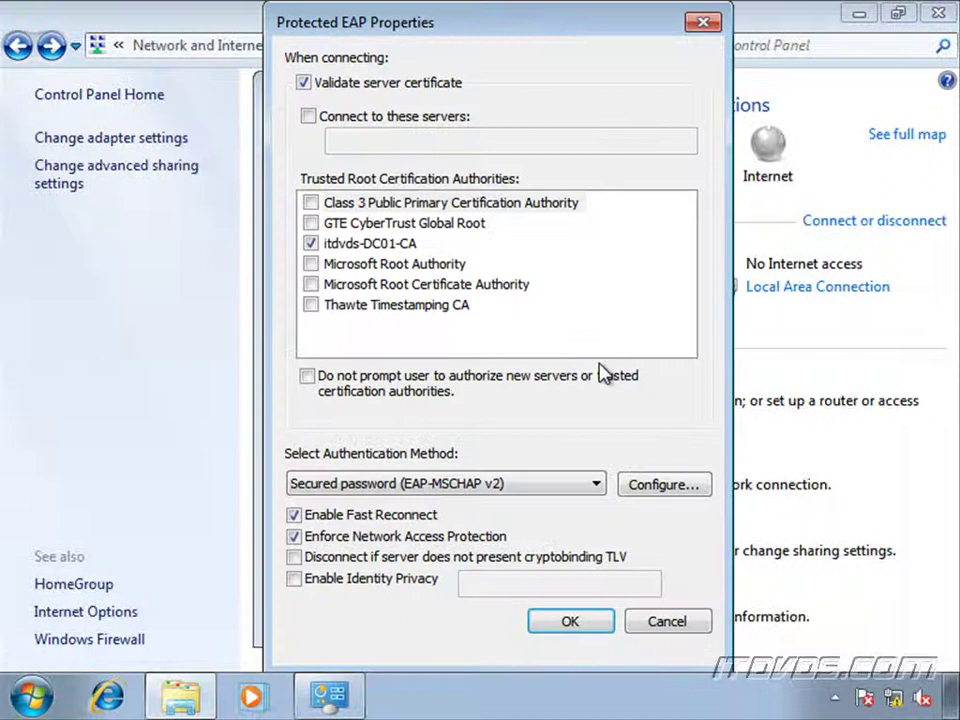
{"action": "left_click", "coordinate": [490, 484]}
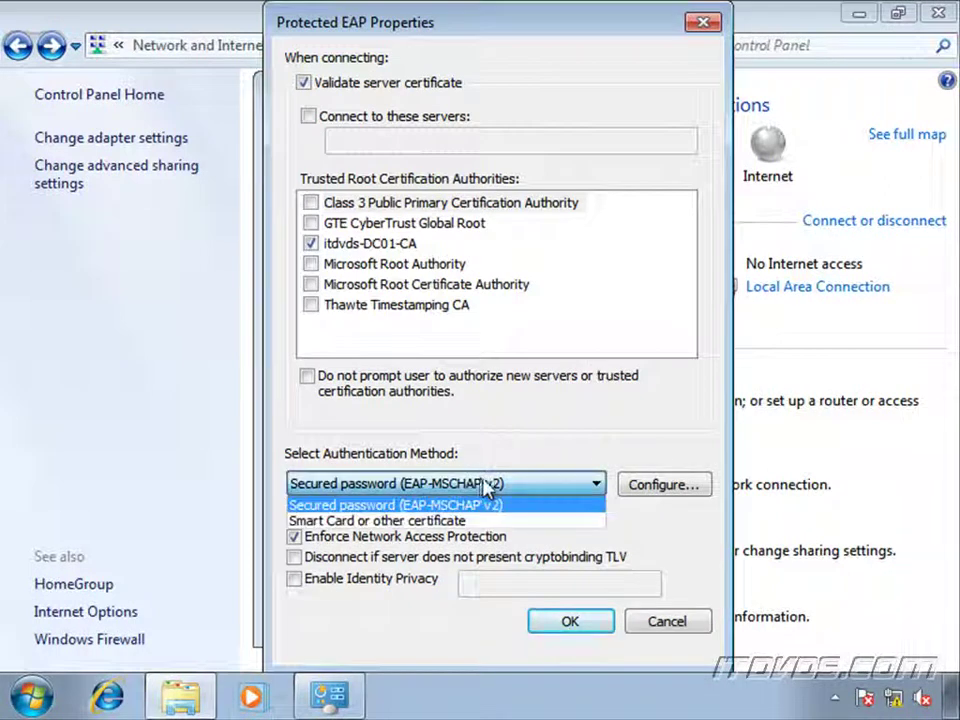
{"action": "left_click", "coordinate": [462, 521]}
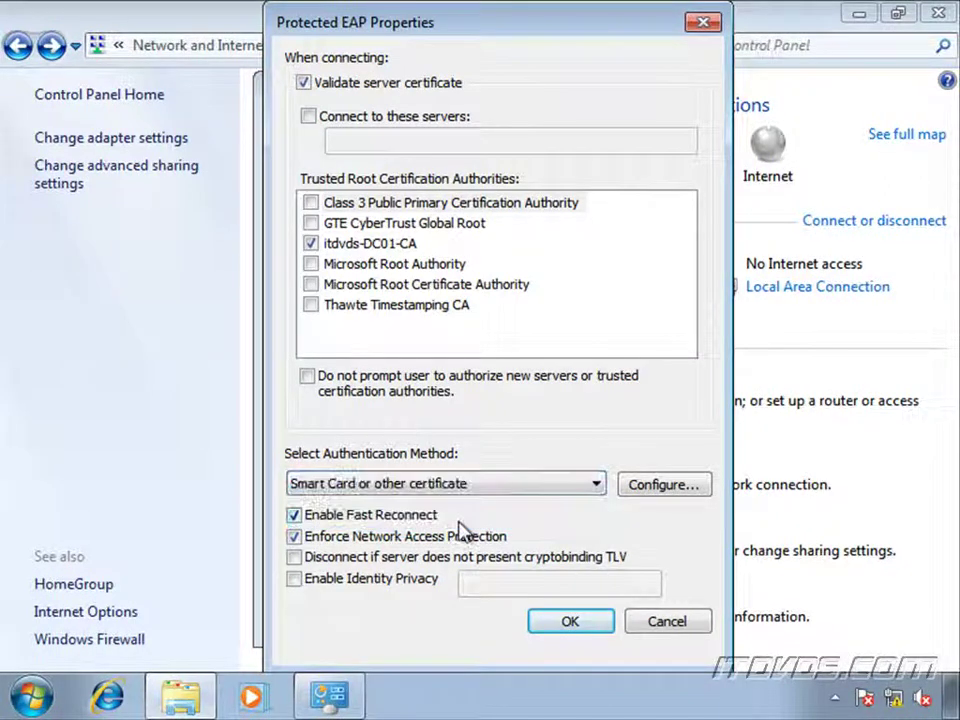
{"action": "left_click", "coordinate": [572, 622]}
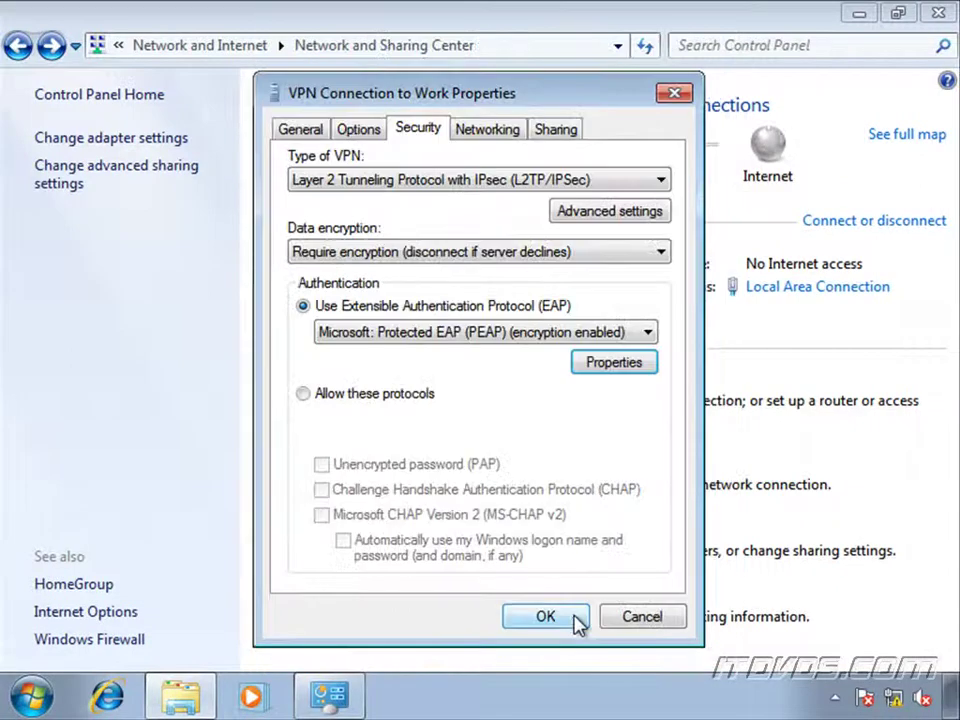
{"action": "left_click", "coordinate": [546, 617]}
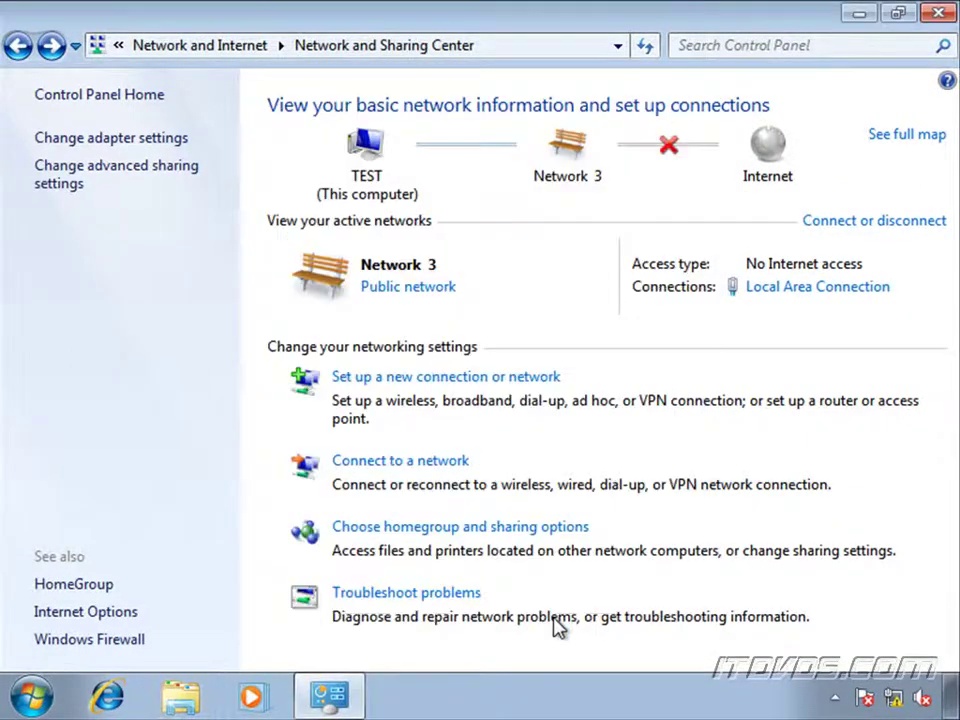
- Select VPN Connection to Work in the network list to connect
{"action": "left_click", "coordinate": [897, 698]}
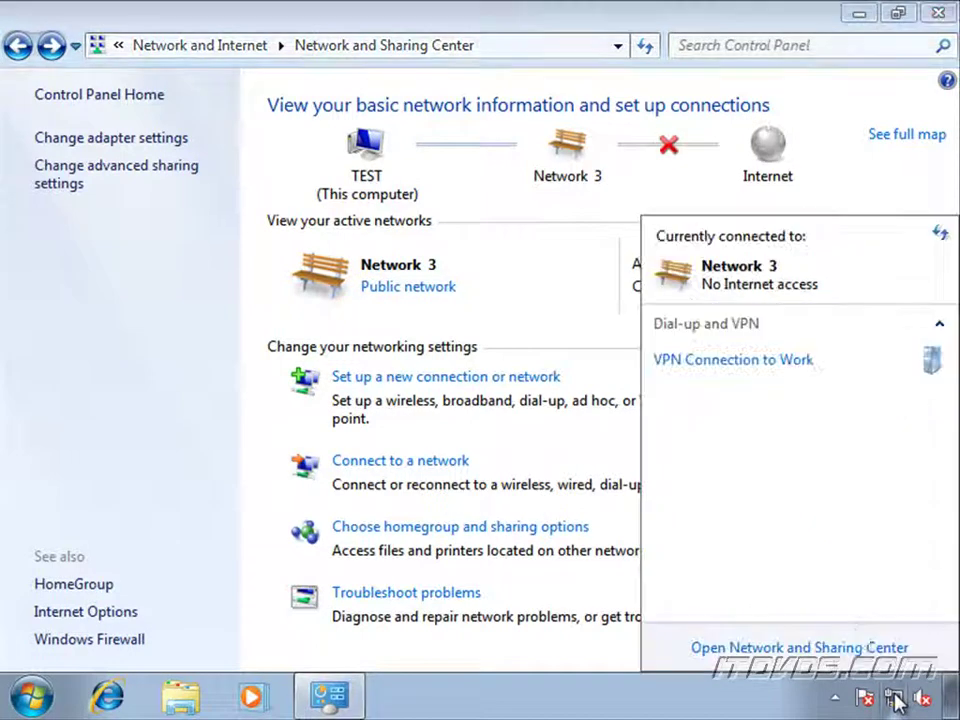
{"action": "left_click", "coordinate": [728, 372]}
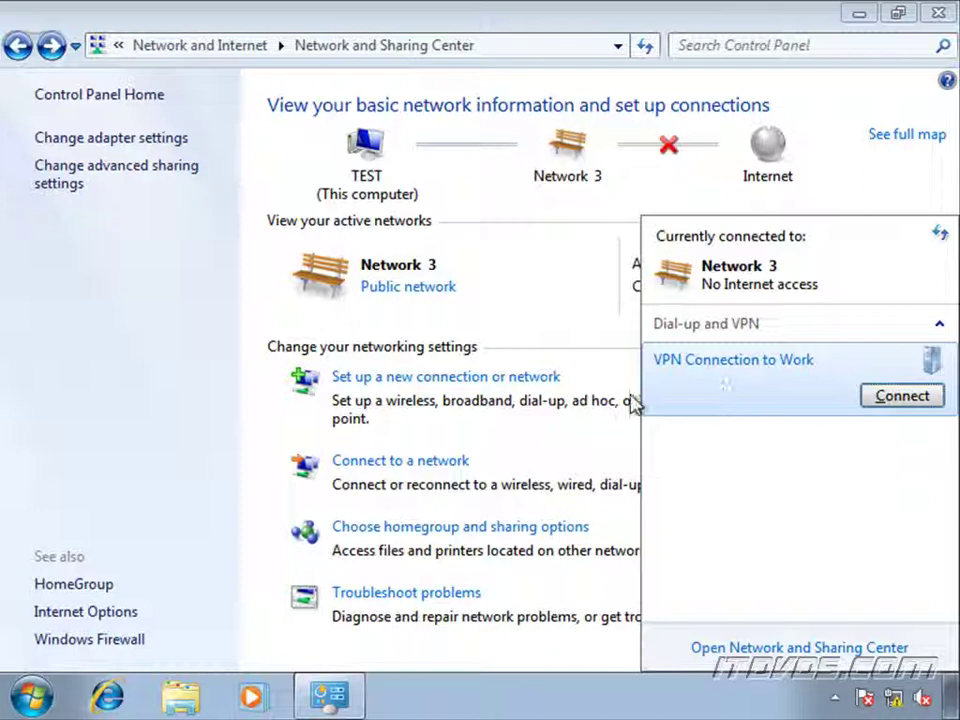
{"action": "left_click", "coordinate": [28, 697]}
- Launch mmc and add a Certificates snap-in for My user account
{"action": "type", "text": "mmc"}
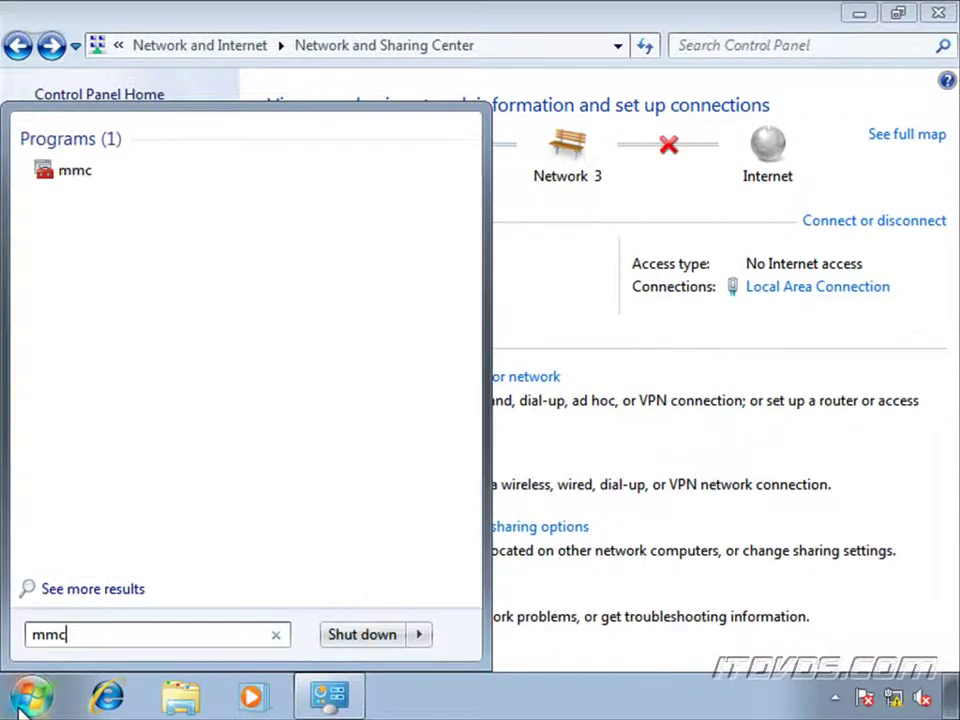
{"action": "key", "text": "Return"}
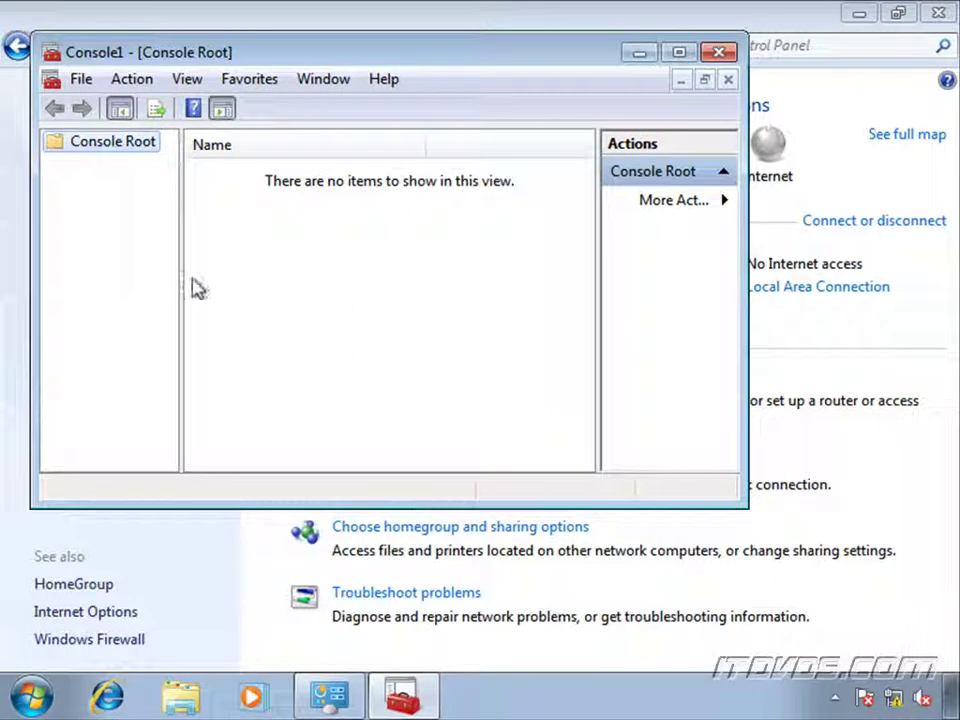
{"action": "left_click", "coordinate": [80, 79]}
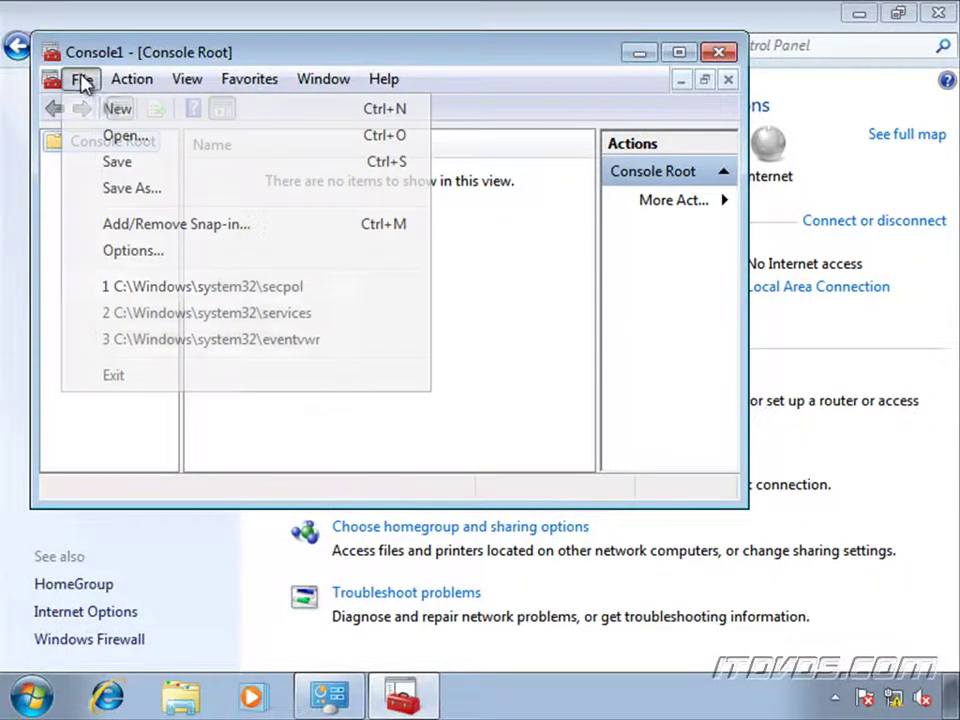
{"action": "left_click", "coordinate": [155, 225]}
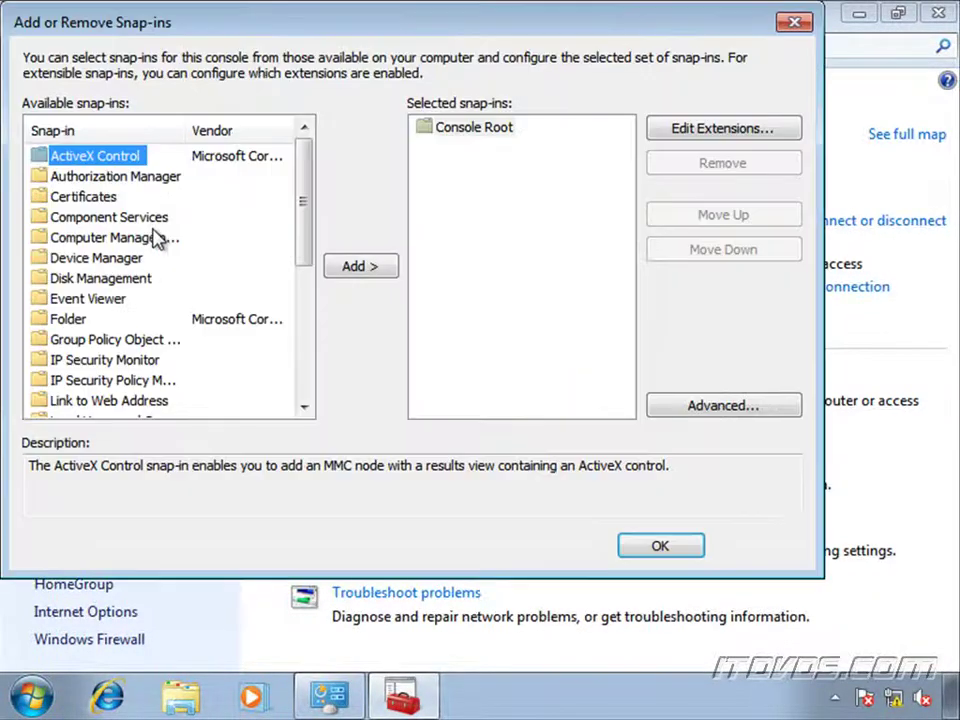
{"action": "double_click", "coordinate": [95, 197]}
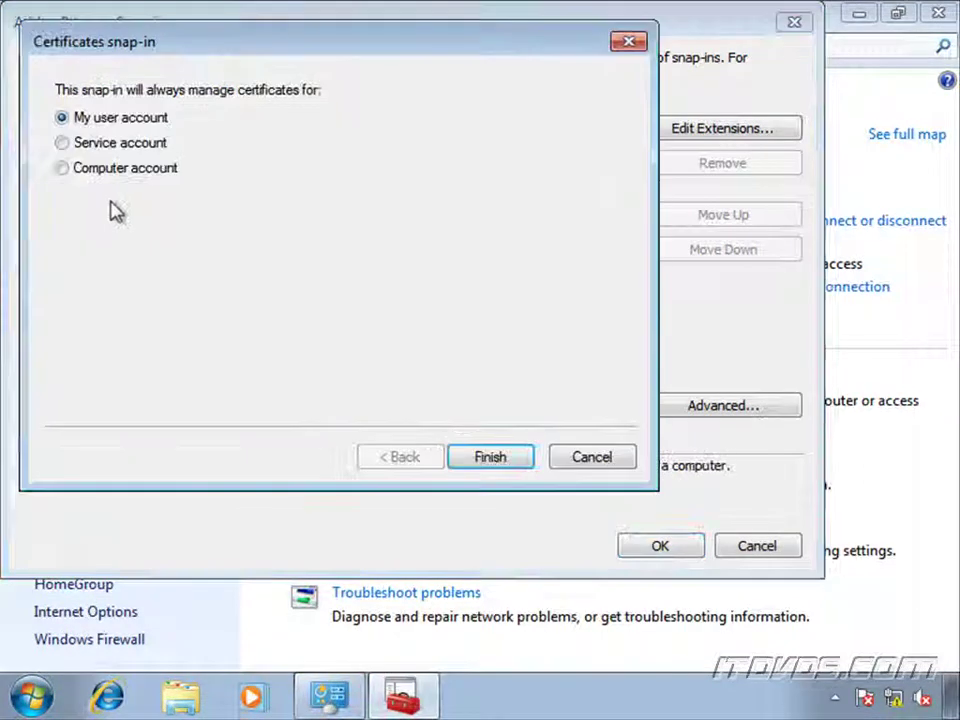
{"action": "left_click", "coordinate": [482, 459]}
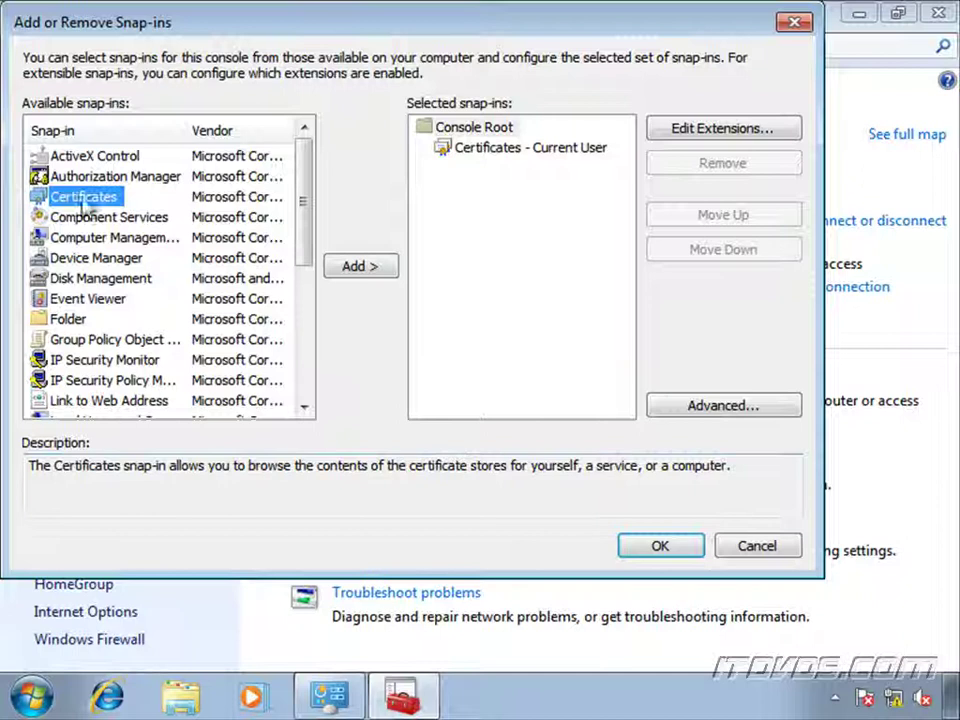
- Add a second Certificates snap-in for the Local computer account and confirm both snap-ins
{"action": "double_click", "coordinate": [103, 203]}
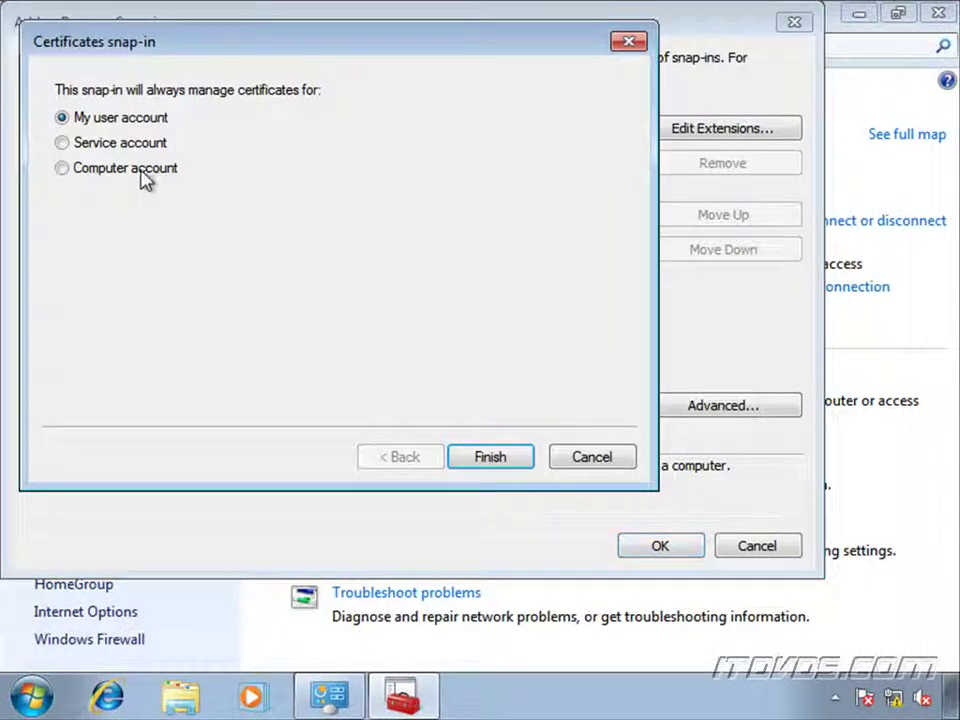
{"action": "left_click", "coordinate": [140, 170]}
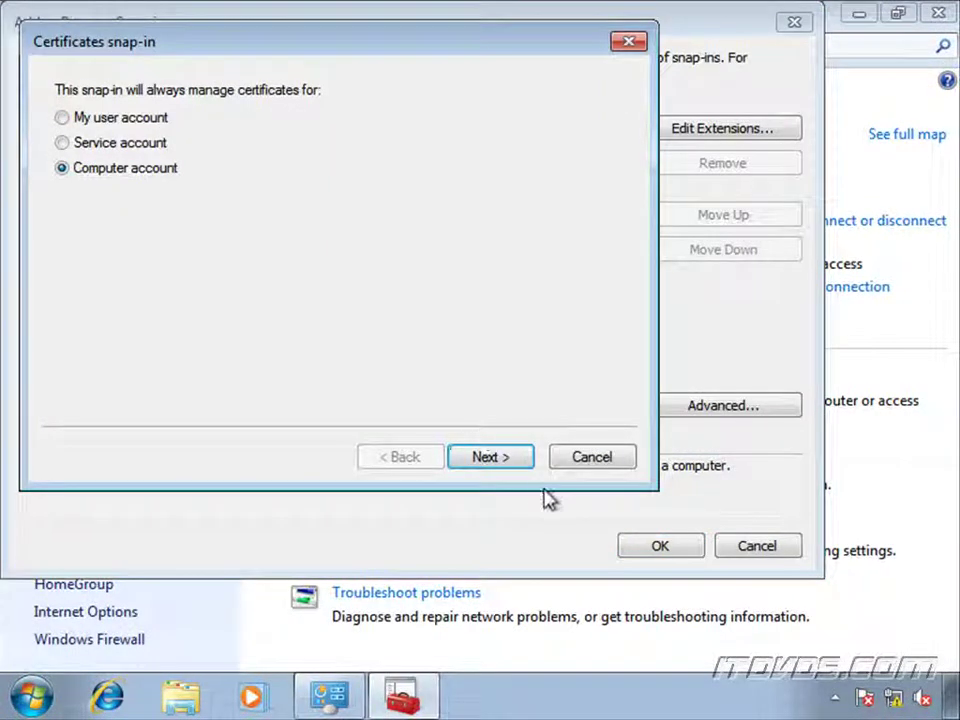
{"action": "left_click", "coordinate": [525, 461]}
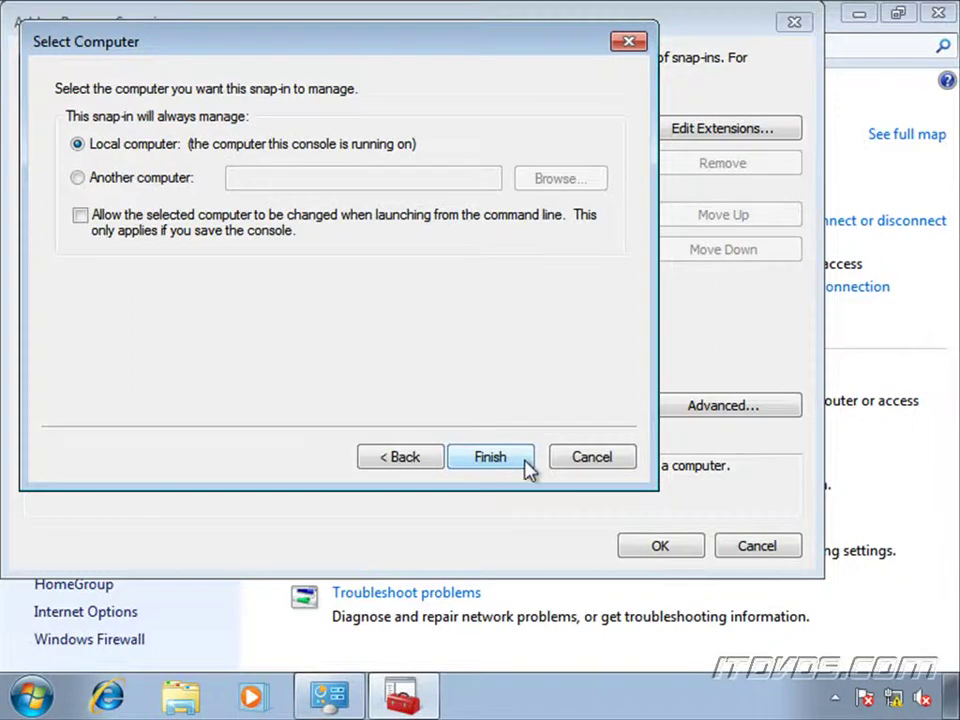
{"action": "left_click", "coordinate": [527, 464]}
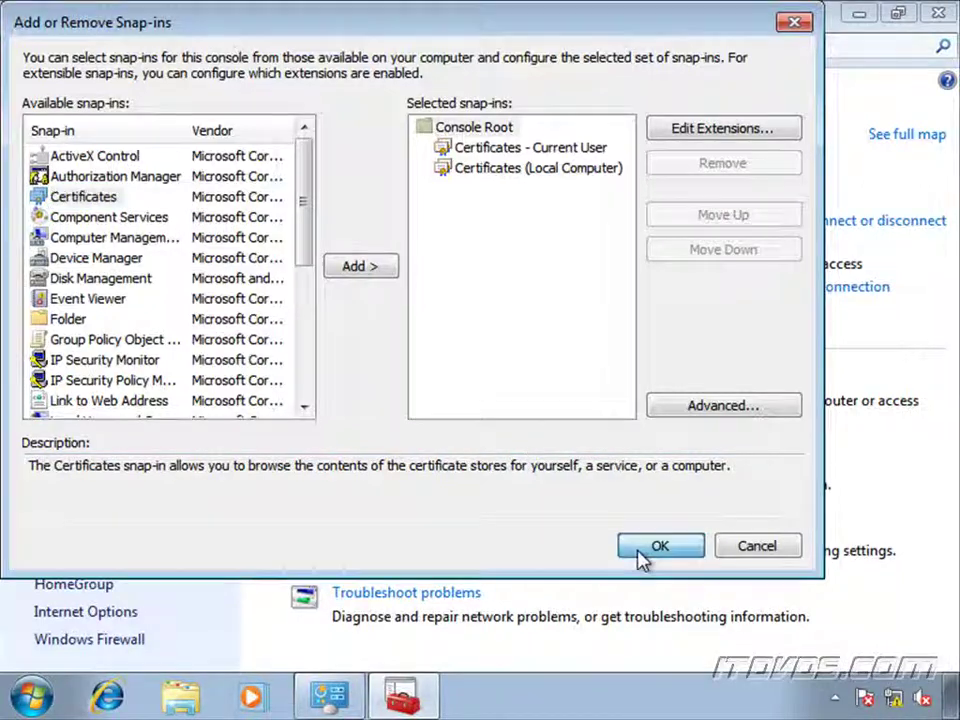
{"action": "left_click", "coordinate": [641, 560]}
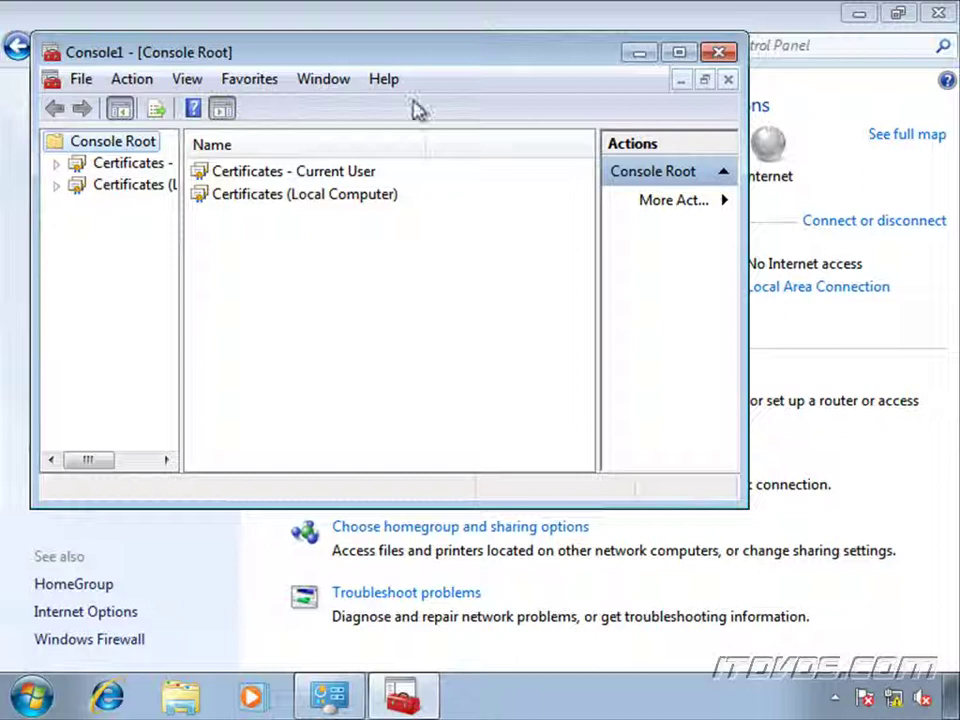
- Maximize Console1, widen the tree pane, and expand Certificates - Current User
{"action": "double_click", "coordinate": [437, 57]}
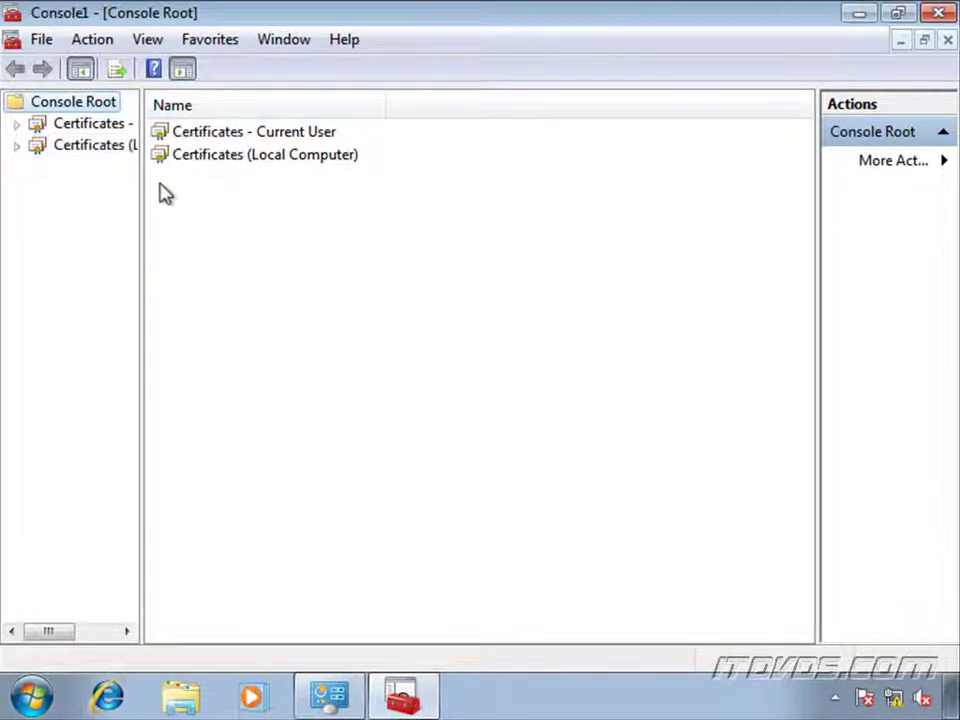
{"action": "left_click_drag", "start_coordinate": [137, 189], "coordinate": [255, 193]}
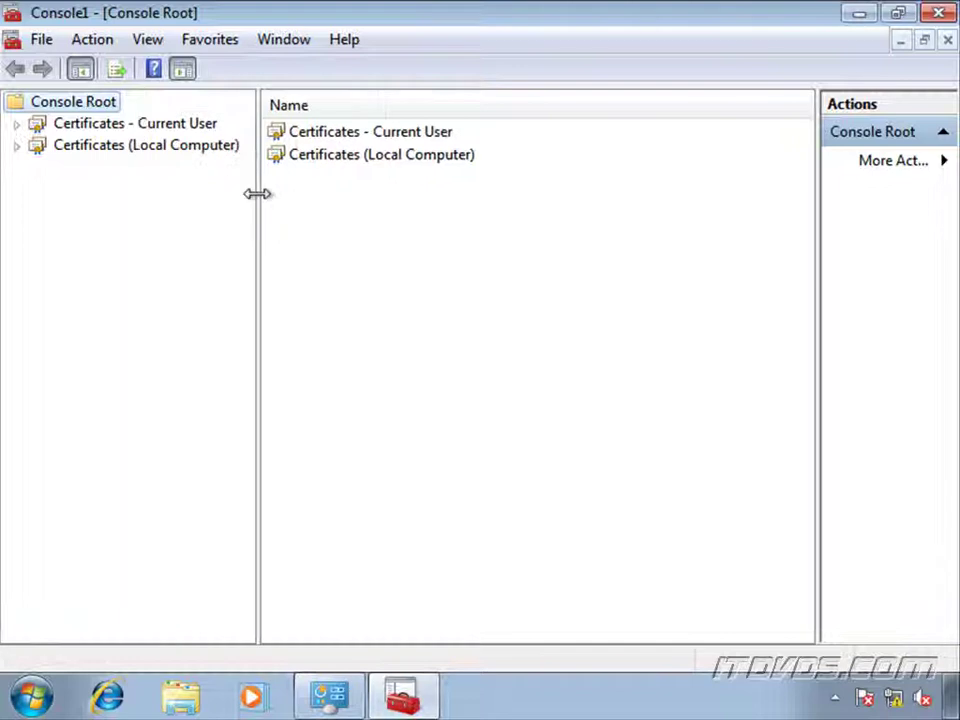
{"action": "left_click", "coordinate": [17, 124]}
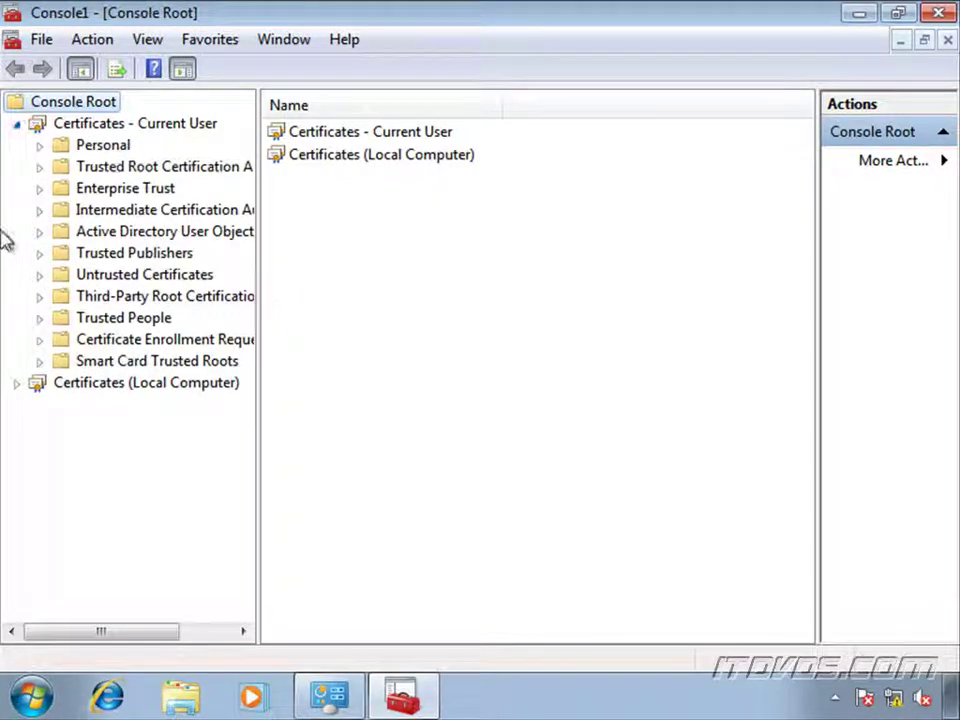
- View the Personal certificates for the current user, then for the local computer
{"action": "left_click", "coordinate": [40, 148]}
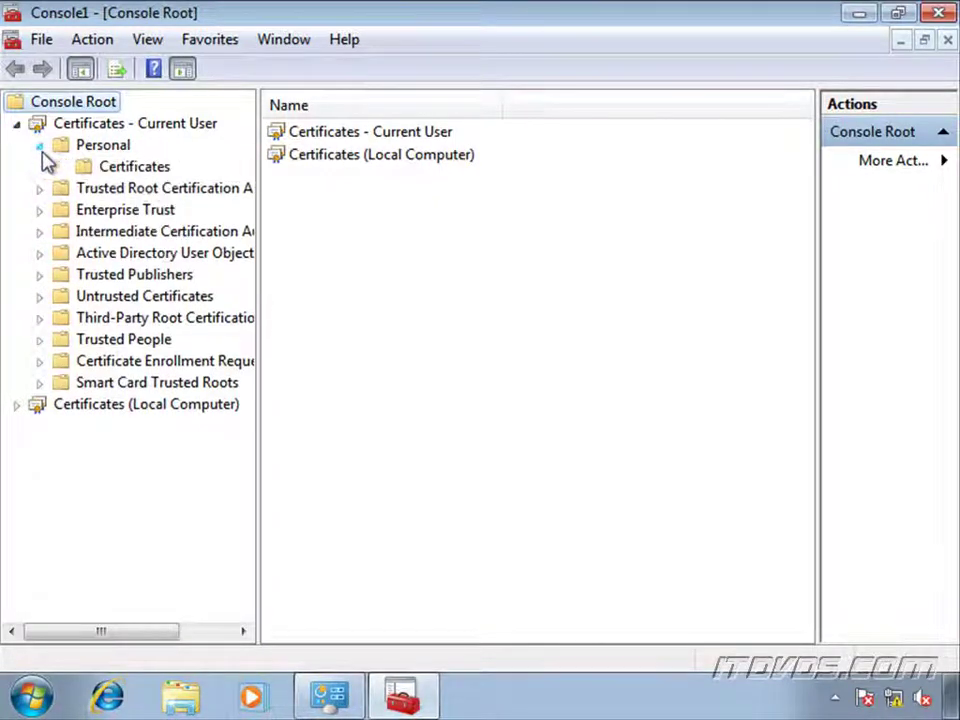
{"action": "left_click", "coordinate": [117, 167]}
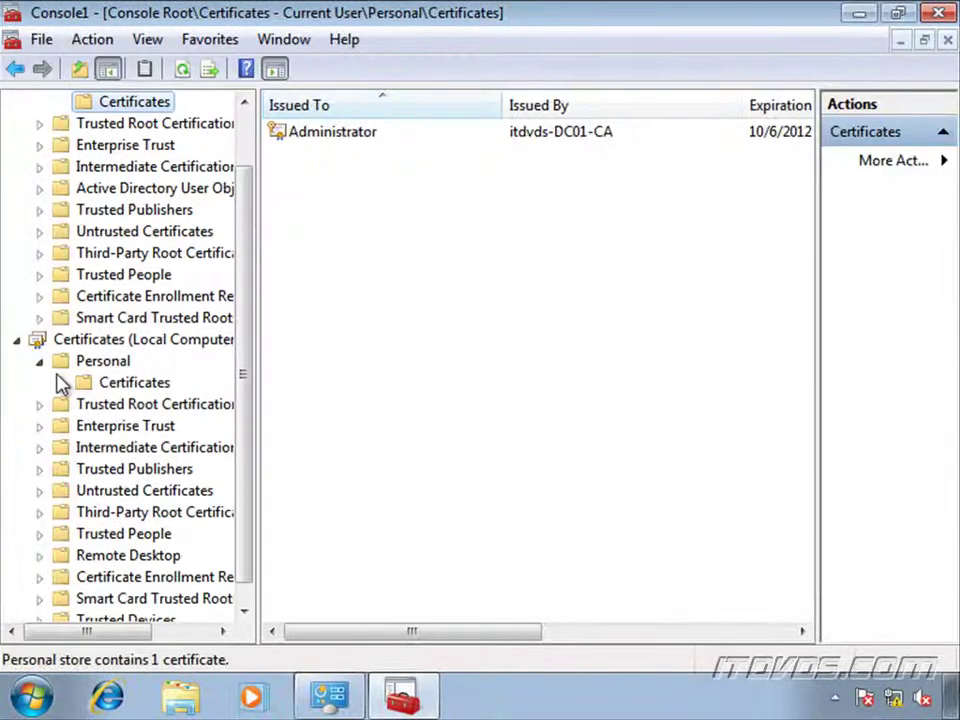
{"action": "left_click", "coordinate": [110, 384]}
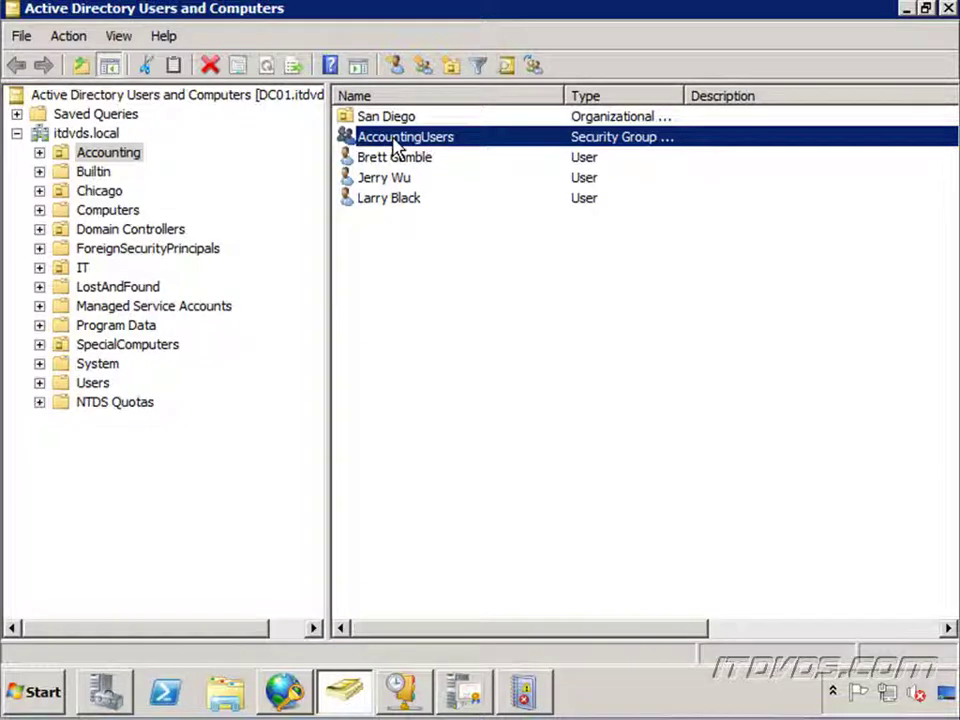
- Remove the TEST computer from AccountingUsers' members and save the change
{"action": "double_click", "coordinate": [395, 146]}
{"action": "left_click", "coordinate": [407, 137]}
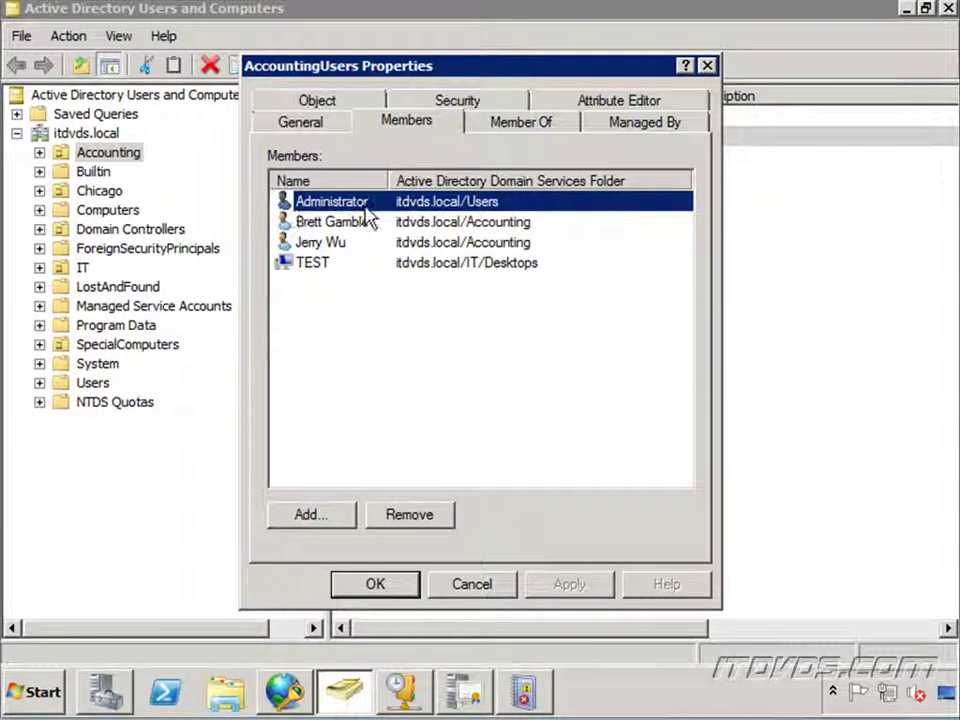
{"action": "left_click", "coordinate": [314, 266]}
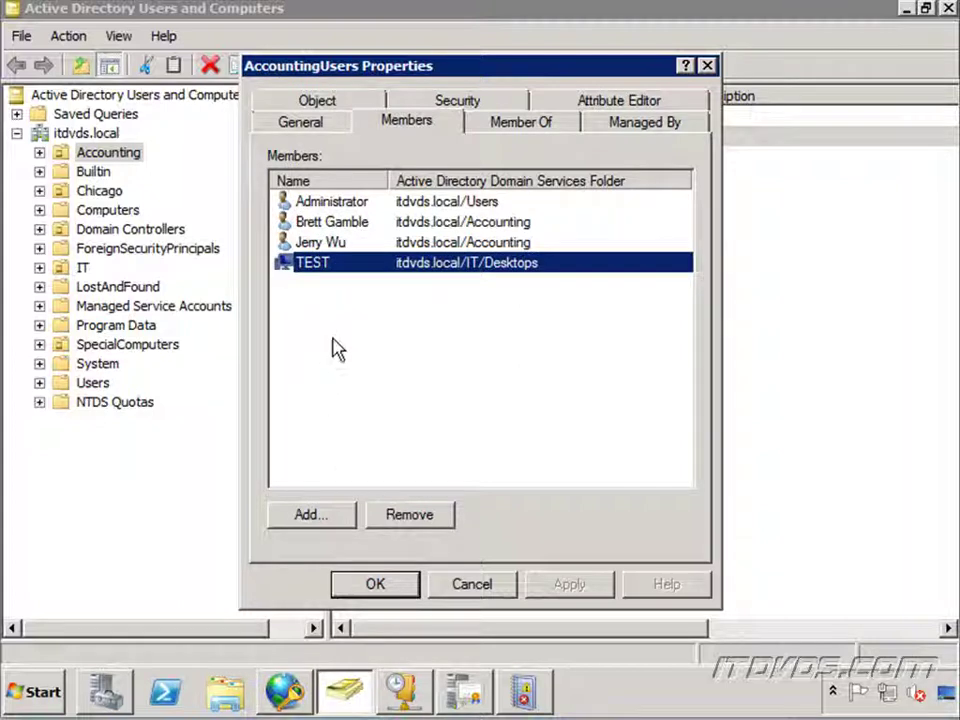
{"action": "left_click", "coordinate": [418, 515]}
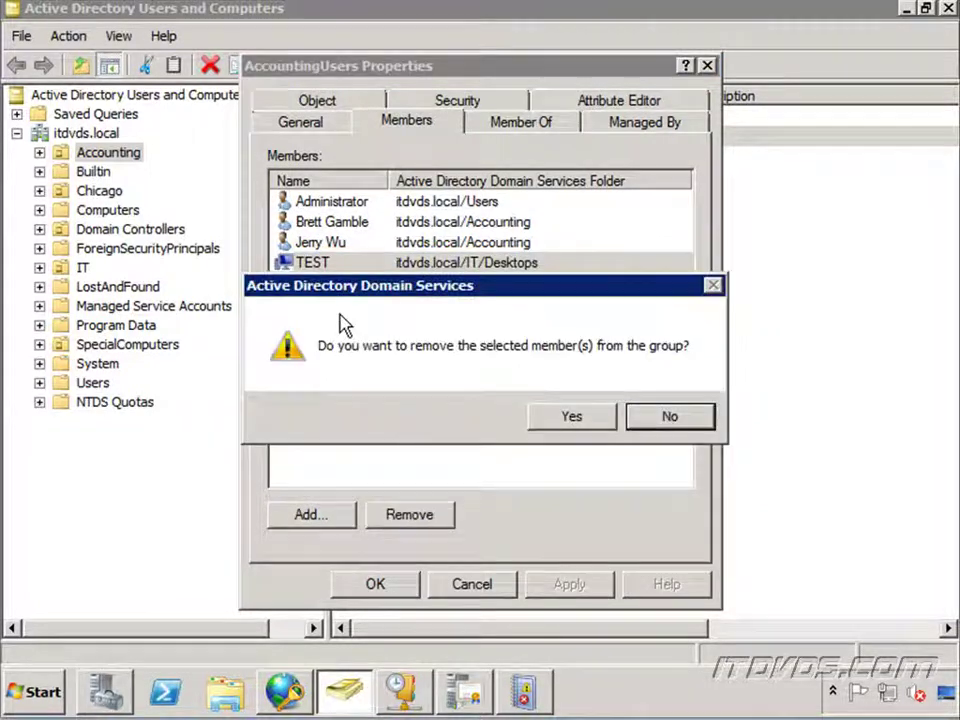
{"action": "left_click", "coordinate": [567, 420]}
{"action": "left_click", "coordinate": [342, 204]}
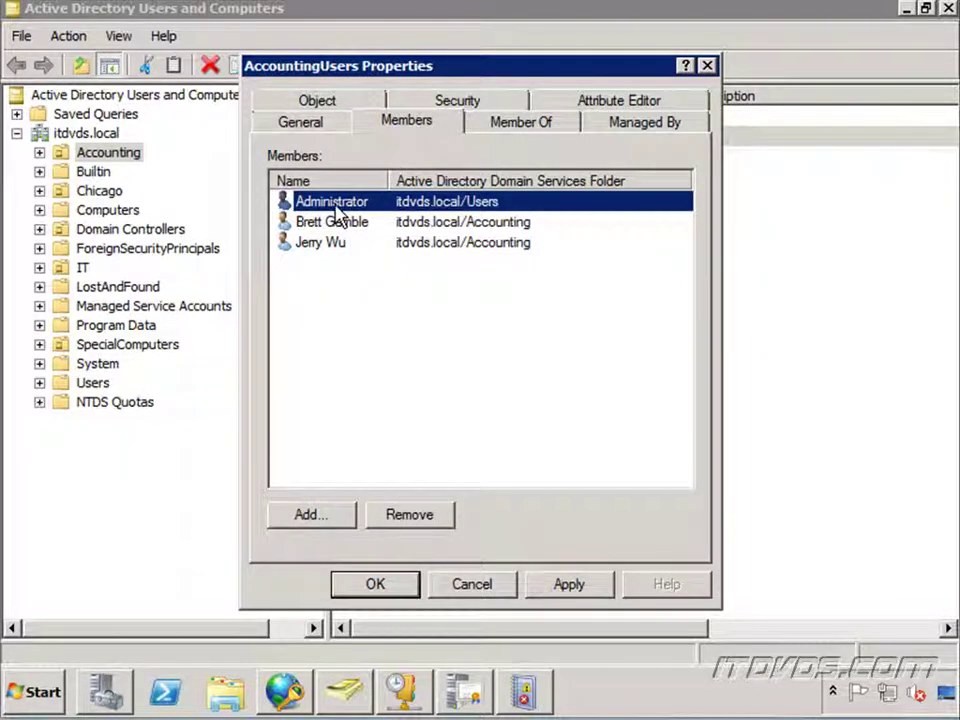
{"action": "left_click", "coordinate": [379, 590]}
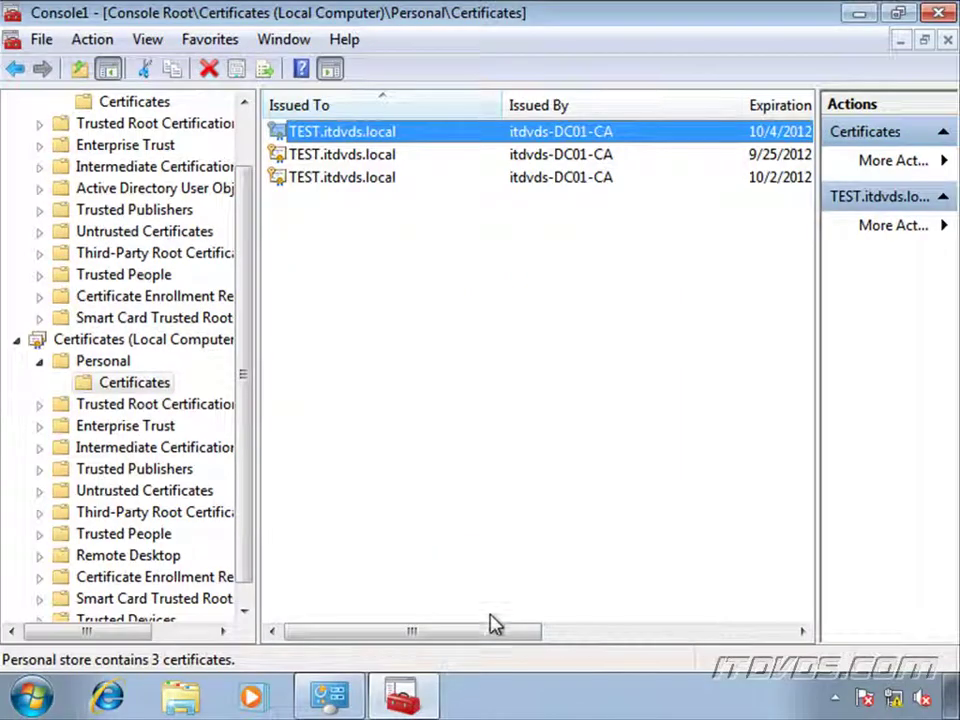
- Close the certificates console without saving the console settings
{"action": "mouse_move", "coordinate": [505, 640]}
{"action": "left_mouse_down"}
{"action": "mouse_move", "coordinate": [808, 630]}
{"action": "mouse_move", "coordinate": [489, 641]}
{"action": "left_mouse_up"}
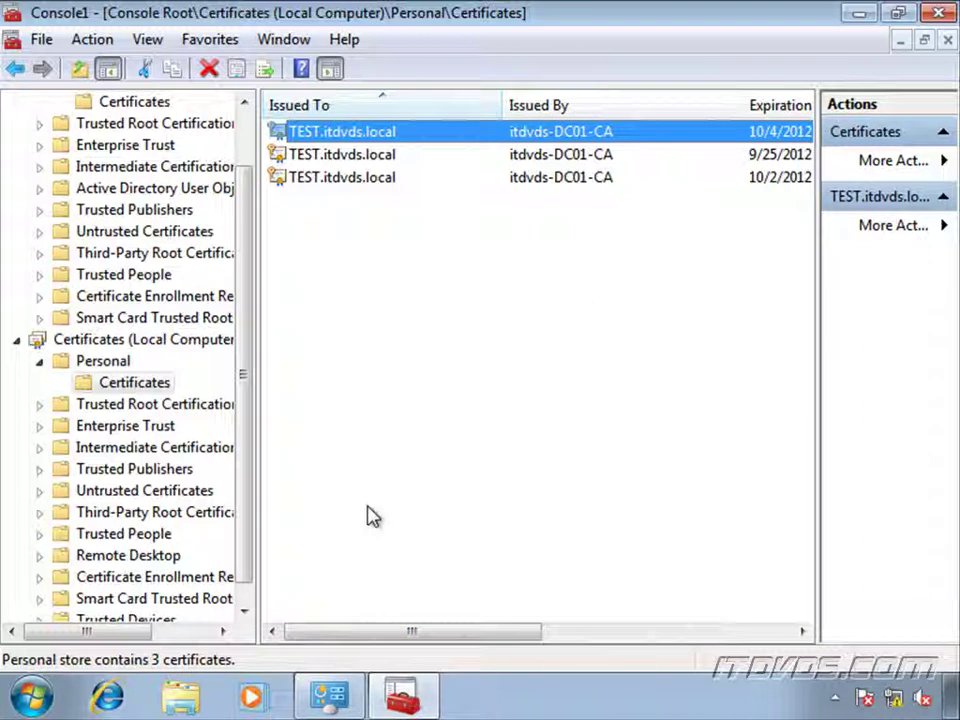
{"action": "left_click", "coordinate": [941, 13]}
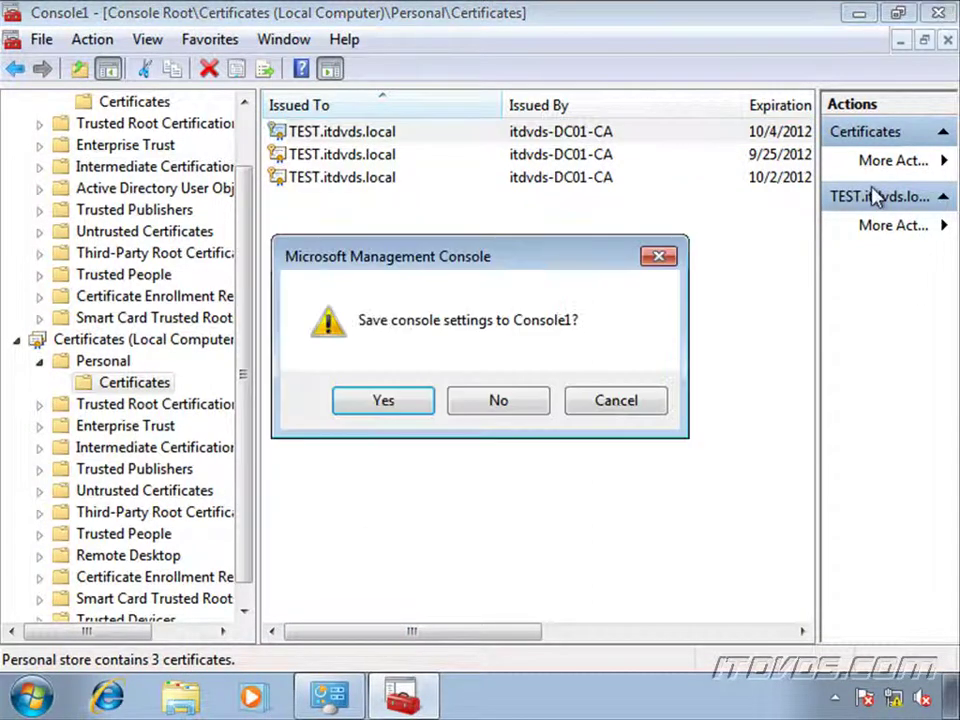
{"action": "left_click", "coordinate": [501, 400]}
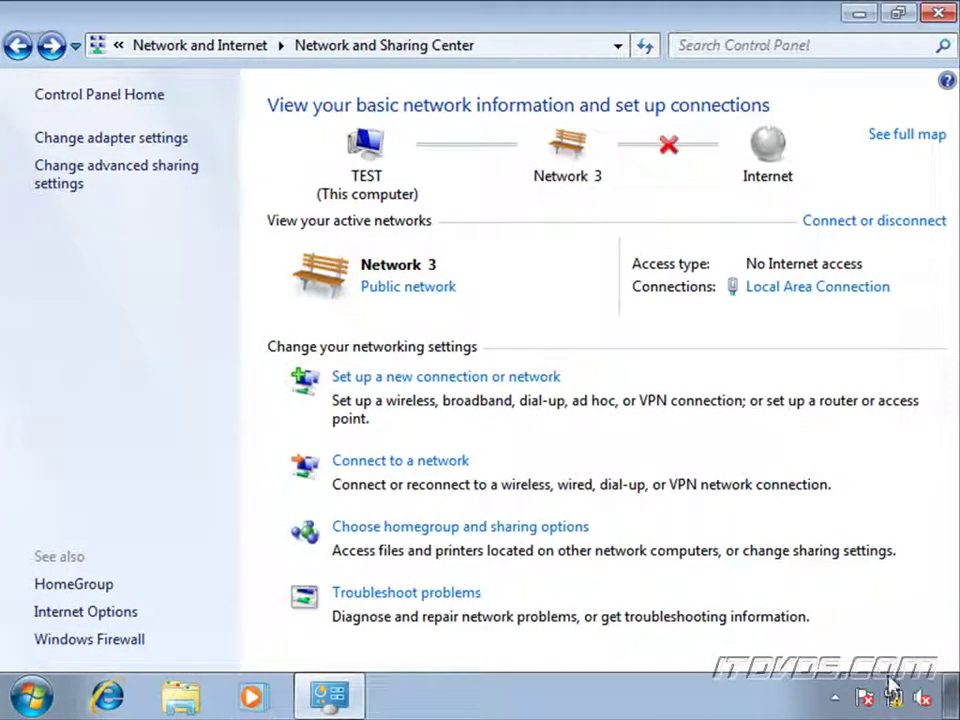
- Open the Smart Card or other Certificate Properties under VPN Connection to Work's PEAP security settings
{"action": "left_click", "coordinate": [892, 695]}
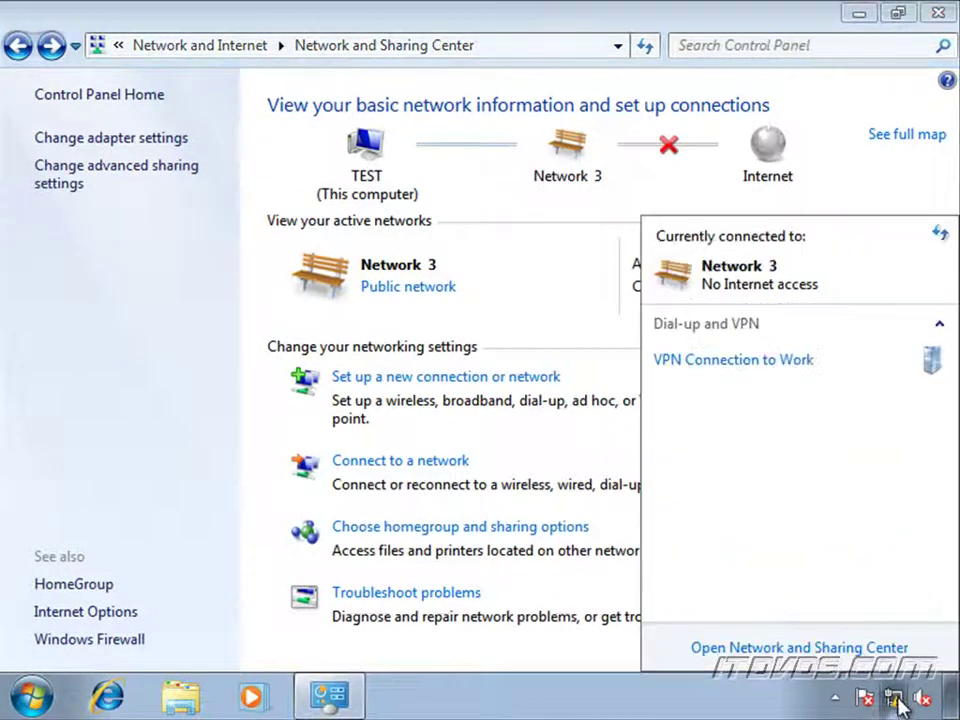
{"action": "right_click", "coordinate": [746, 371]}
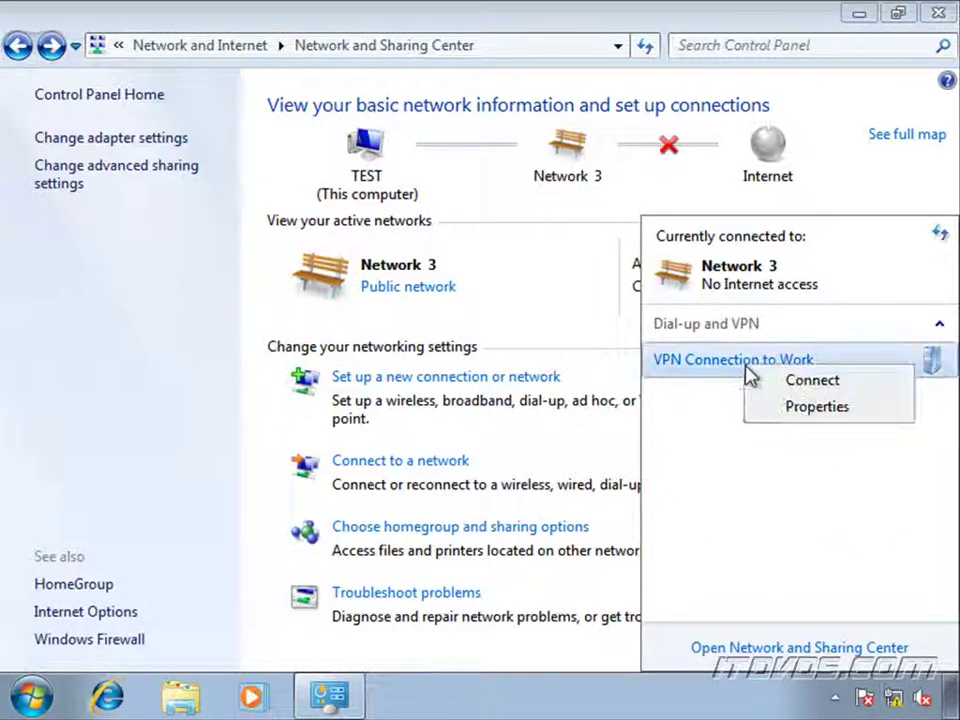
{"action": "left_click", "coordinate": [795, 408]}
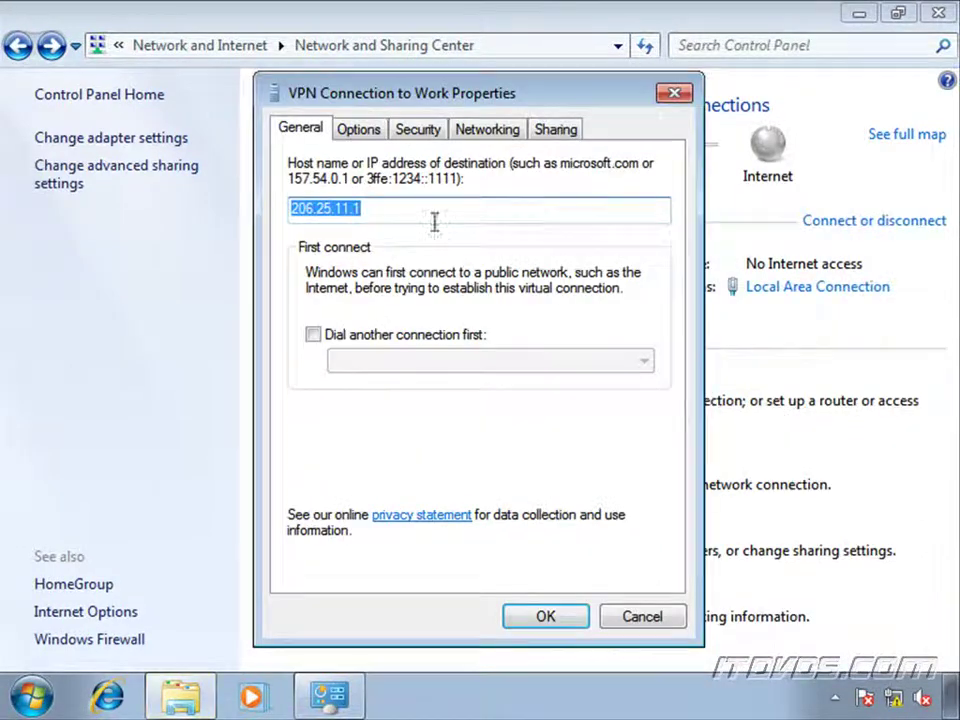
{"action": "left_click", "coordinate": [422, 133]}
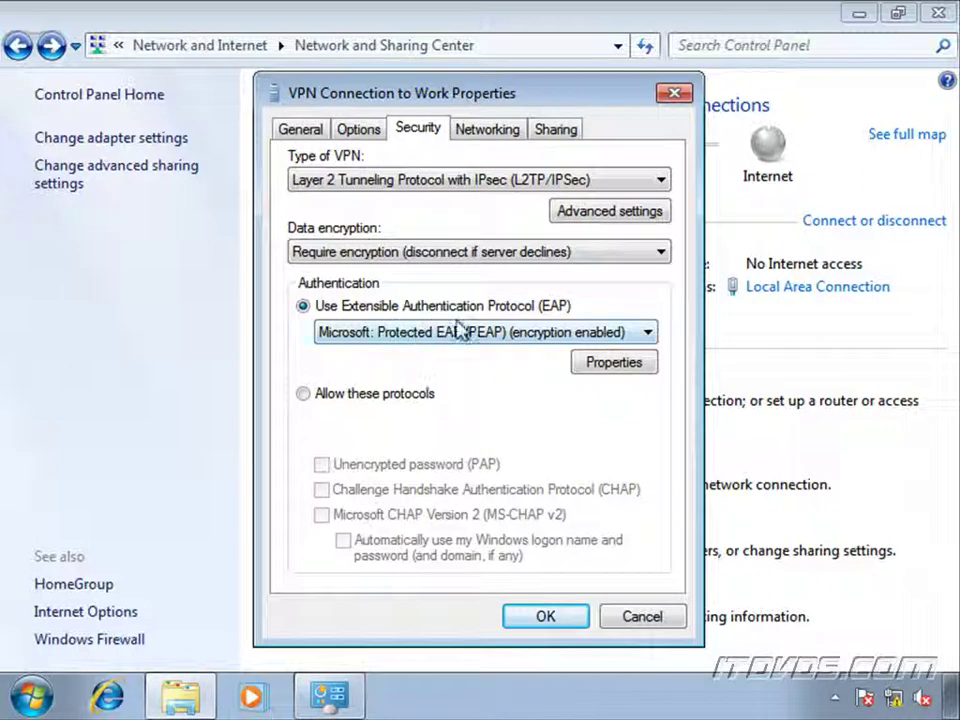
{"action": "left_click", "coordinate": [630, 366]}
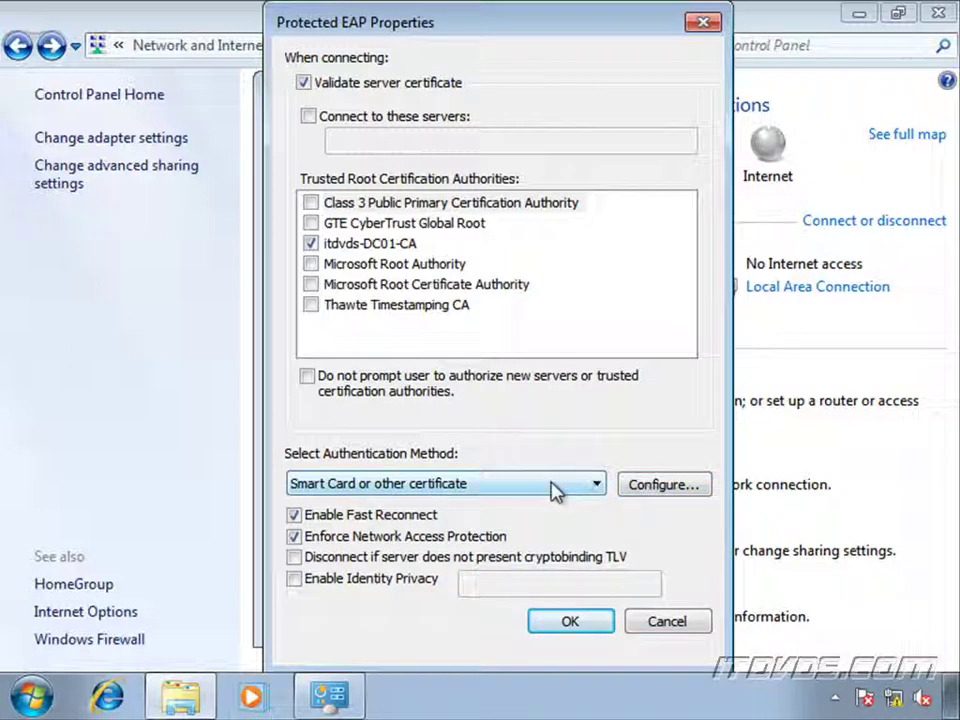
{"action": "left_click", "coordinate": [646, 488]}
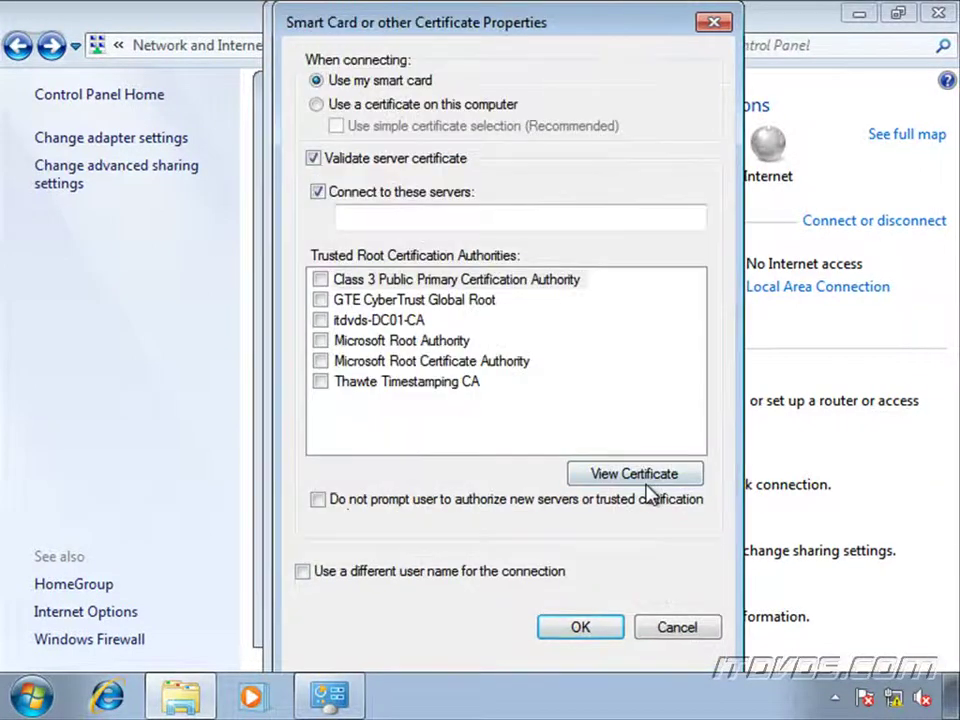
- Choose Use a certificate on this computer, clear Connect to these servers, and trust itdvds-DC01-CA
{"action": "left_click", "coordinate": [318, 105]}
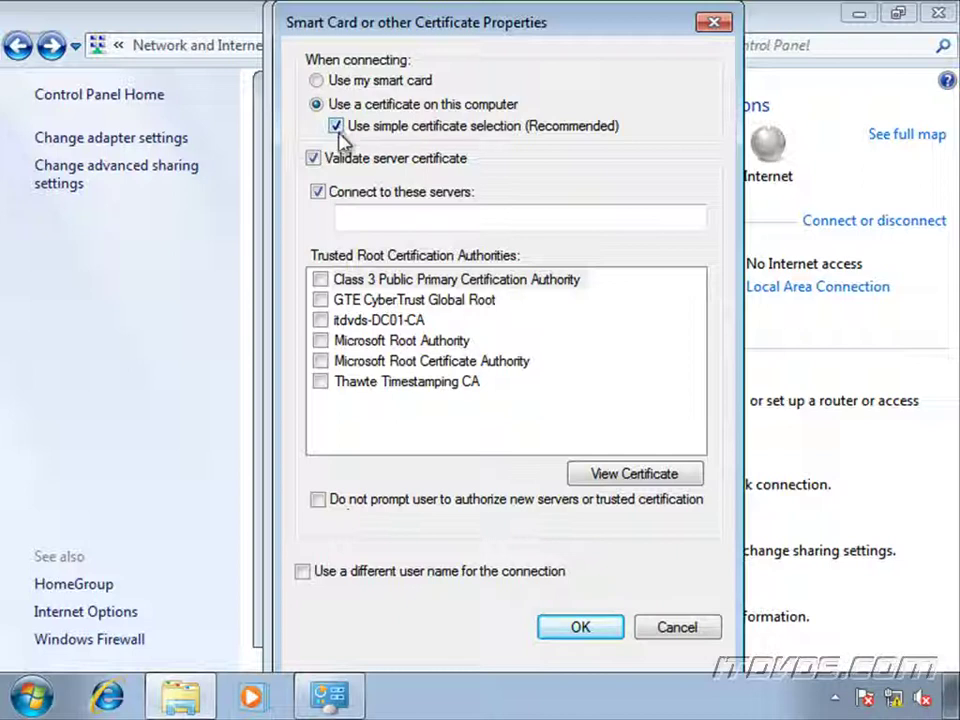
{"action": "left_click", "coordinate": [318, 188]}
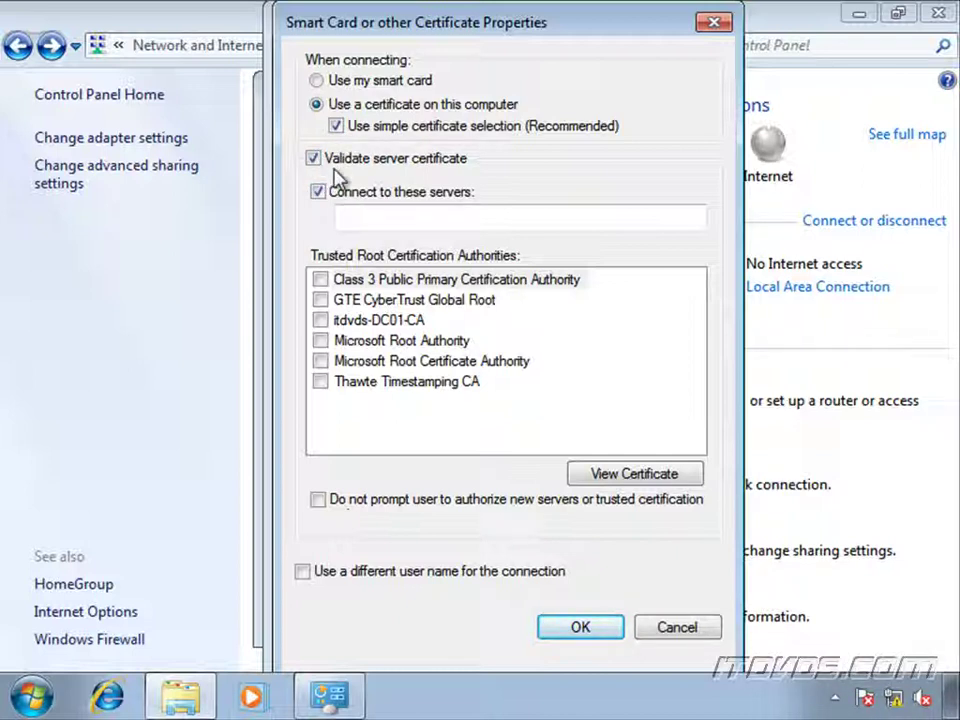
{"action": "left_click", "coordinate": [318, 191]}
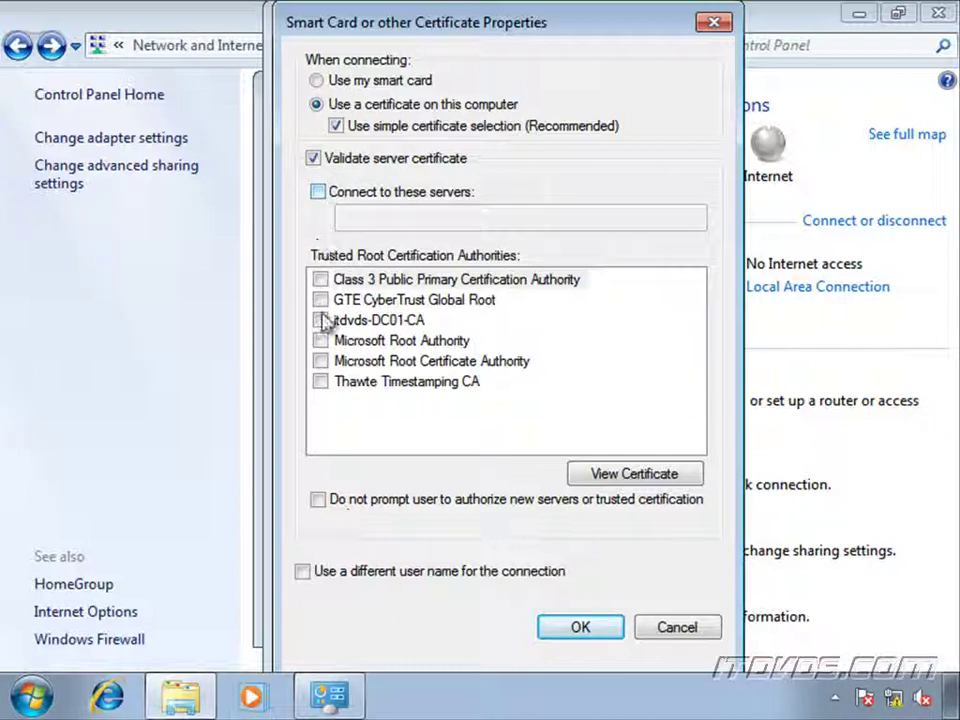
{"action": "left_click", "coordinate": [321, 320]}
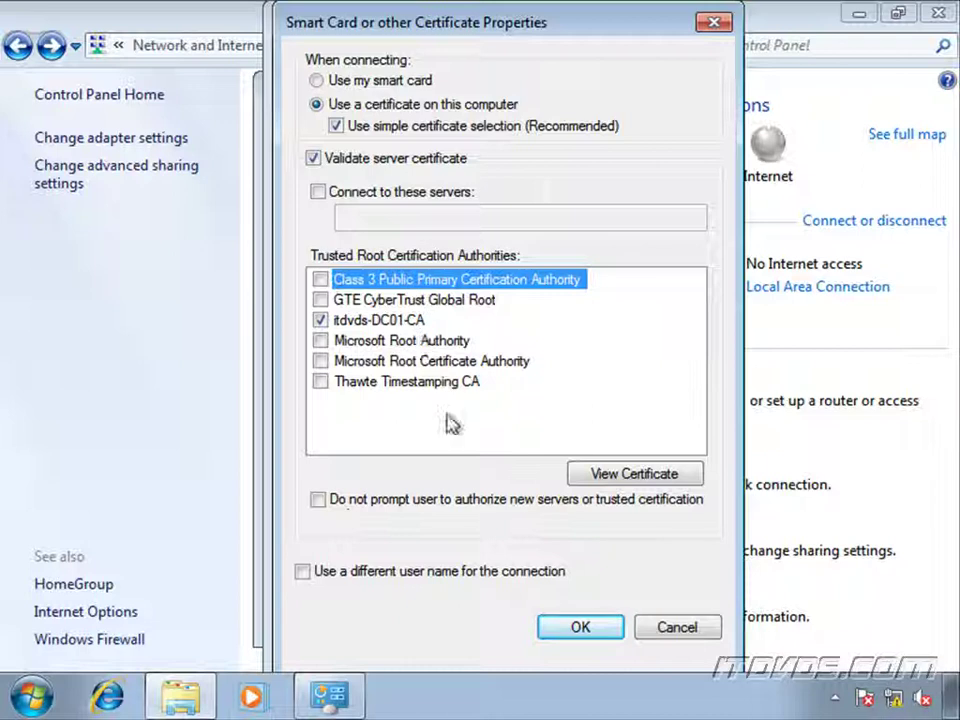
{"action": "left_click", "coordinate": [578, 632]}
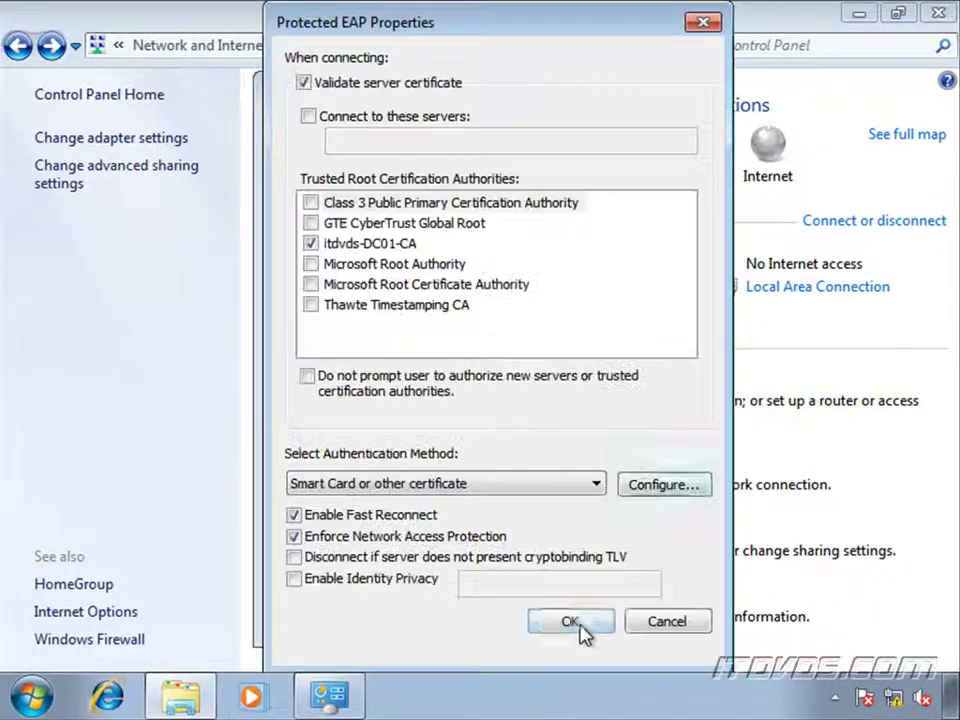
{"action": "left_click", "coordinate": [580, 628]}
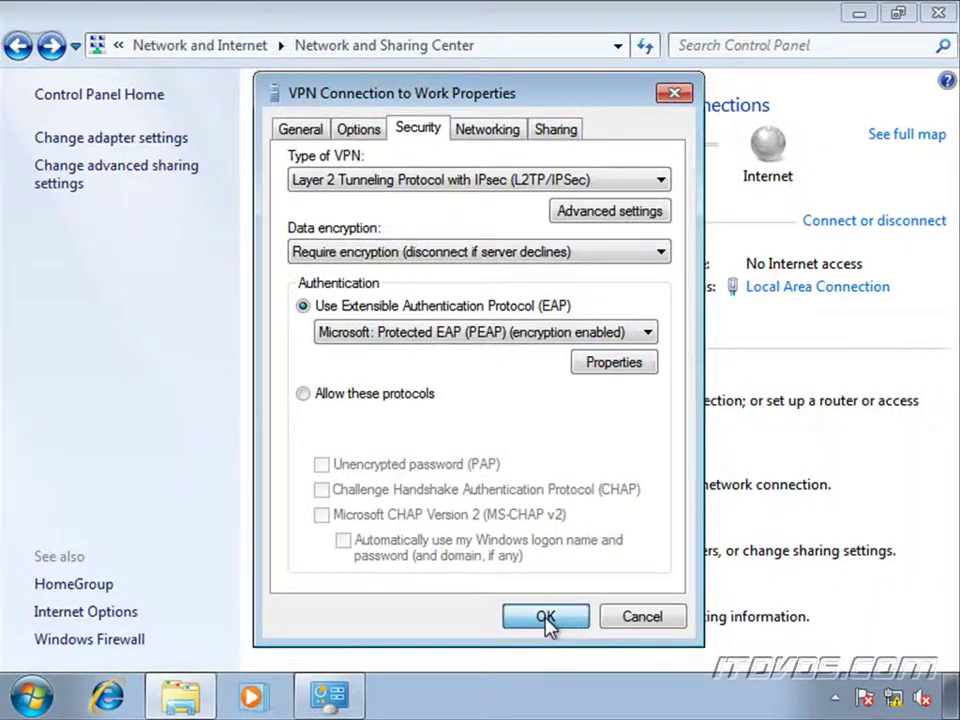
- Save the VPN properties and connect VPN Connection to Work from the network list
{"action": "left_click", "coordinate": [545, 622]}
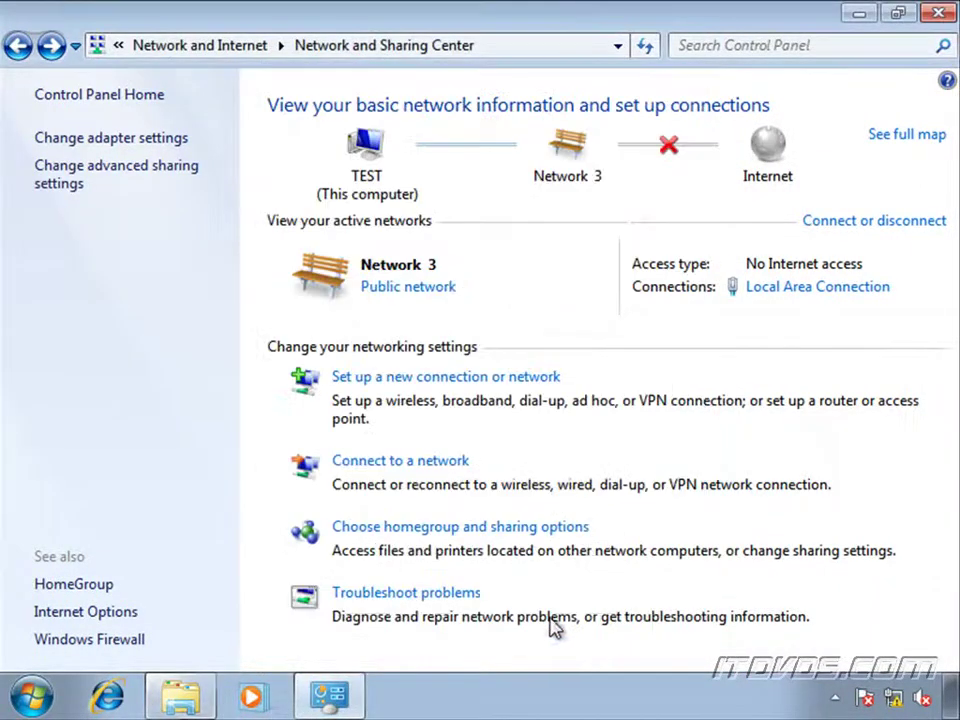
{"action": "left_click", "coordinate": [895, 700]}
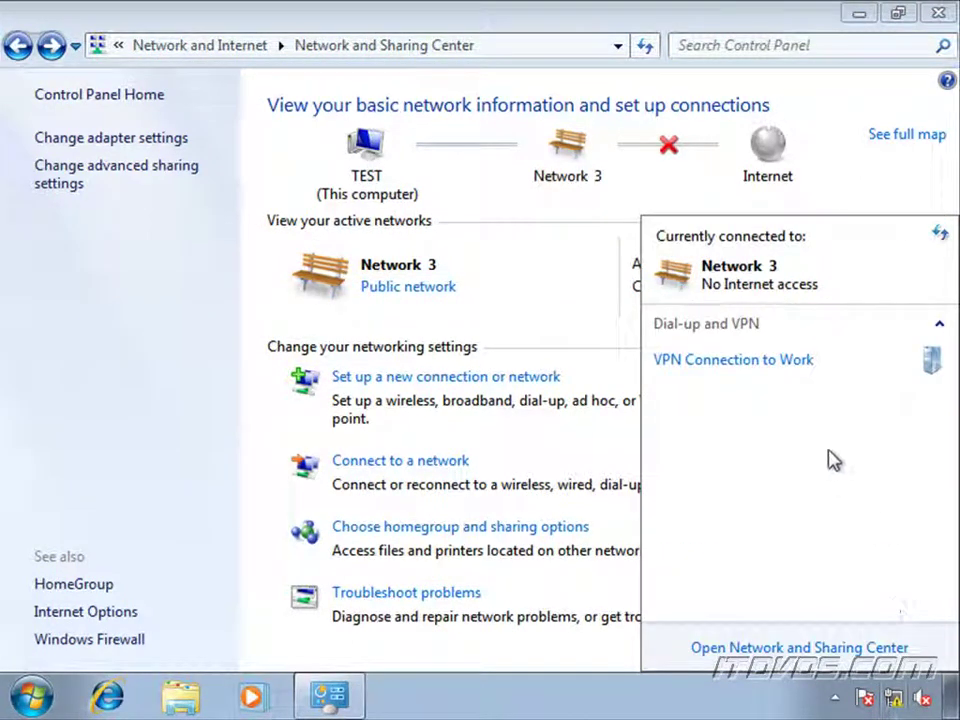
{"action": "left_click", "coordinate": [785, 380]}
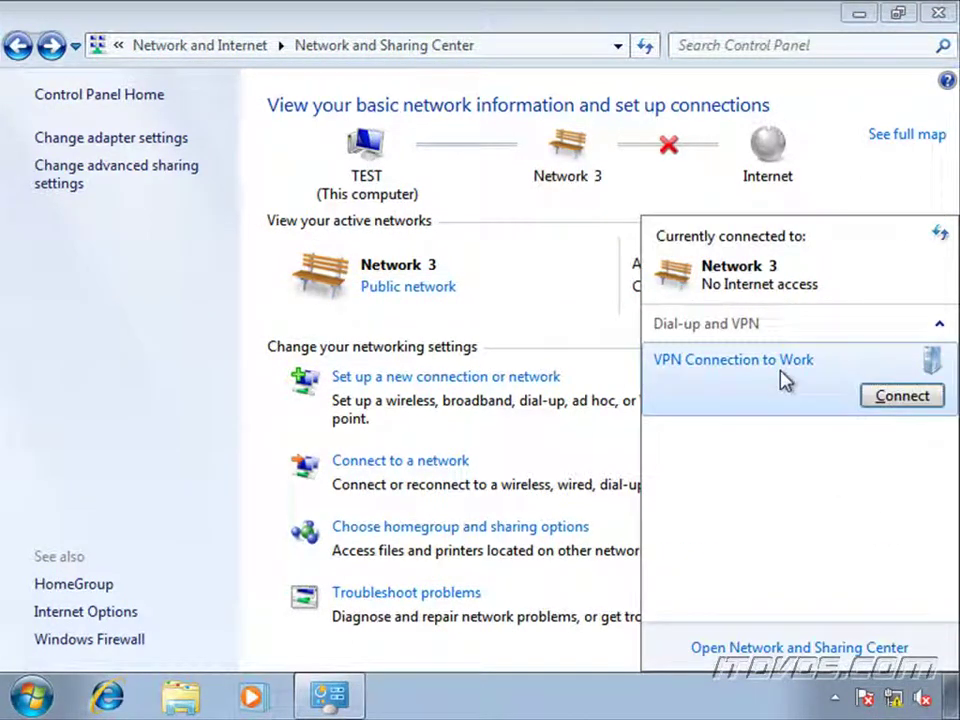
{"action": "left_click", "coordinate": [902, 397]}
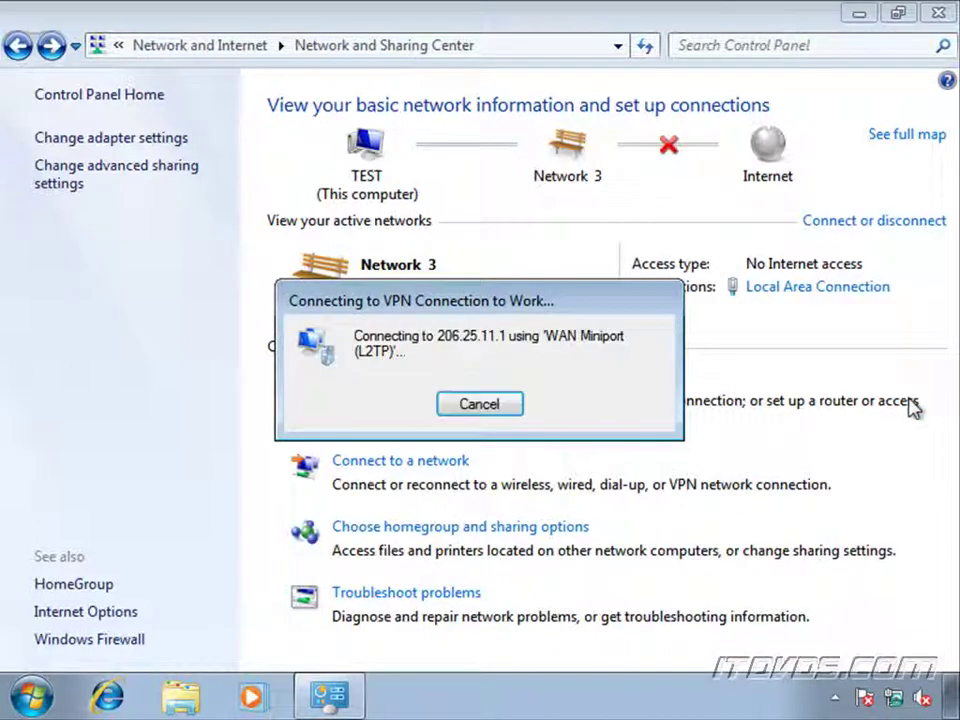